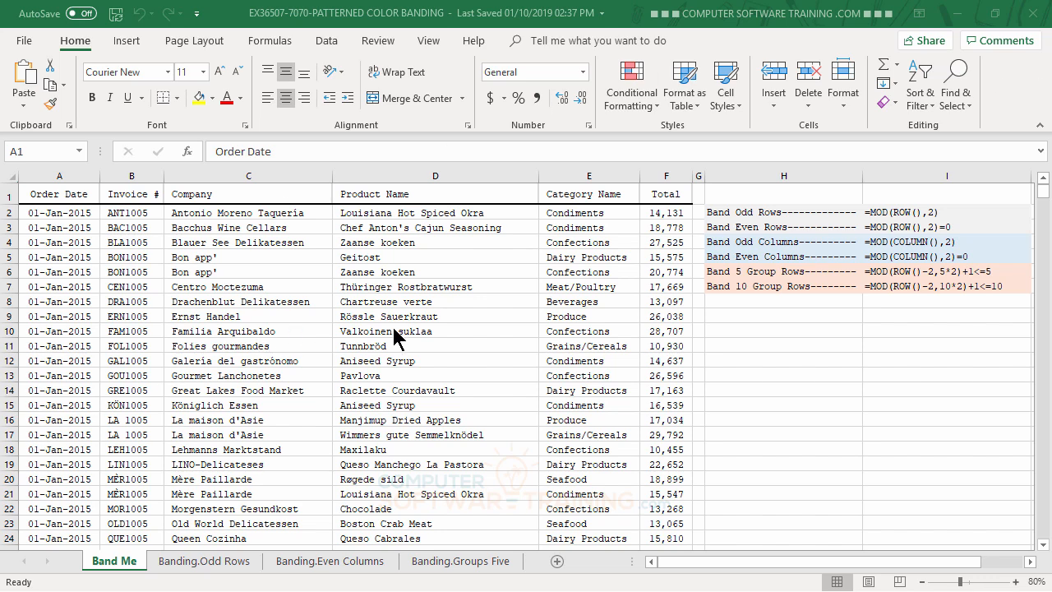
Step: Look through the unbanded order records on the Band Me sheet
scroll(393, 327, "down", 4)
scroll(393, 327, "down", 18)
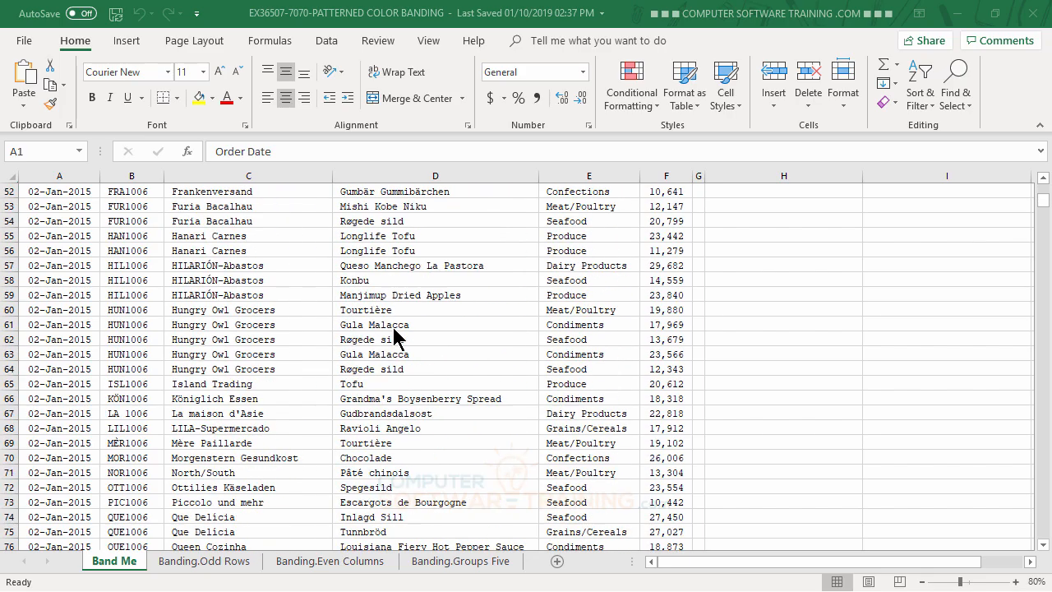
scroll(392, 325, "down", 7)
scroll(392, 325, "up", 11)
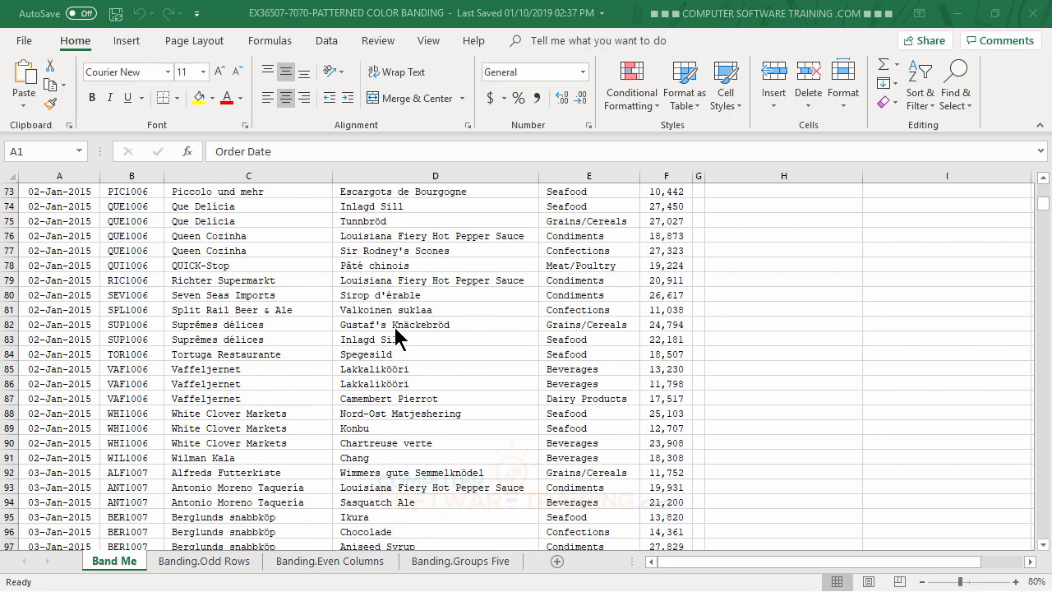
scroll(393, 324, "up", 18)
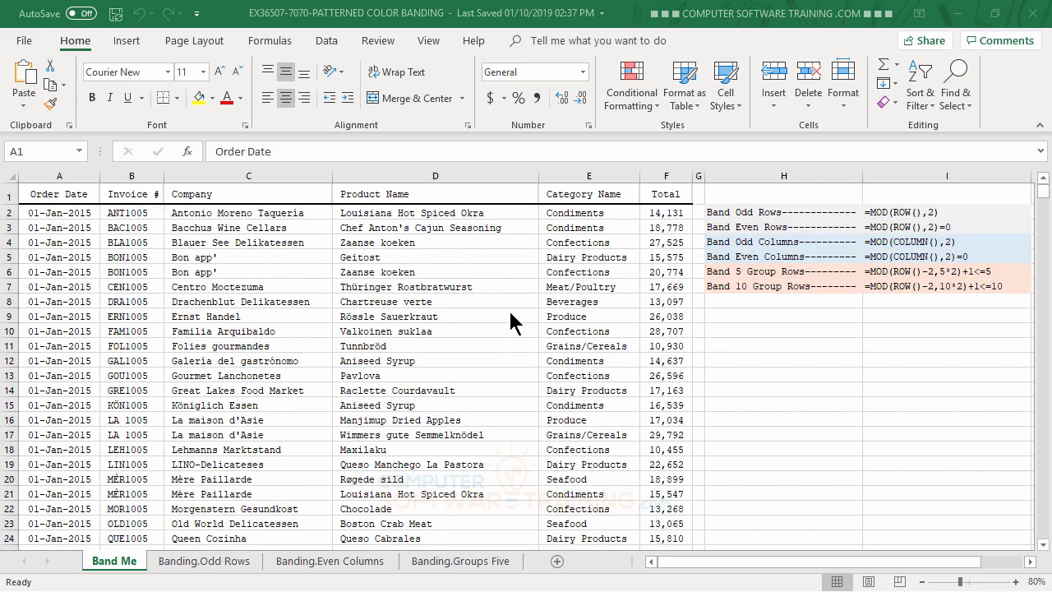
scroll(508, 309, "down", 4)
scroll(508, 309, "up", 4)
Step: Review the finished examples on the Banding.Odd Rows, Banding.Even Columns and Banding.Groups Five sheets, ending back on Band Me
left_click(204, 568)
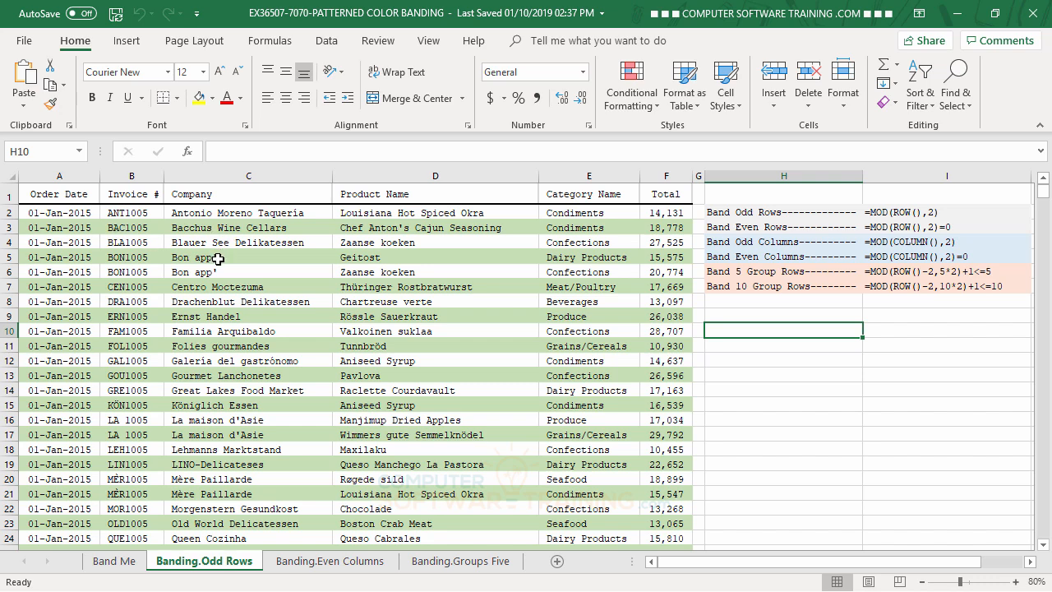
scroll(298, 349, "down", 8)
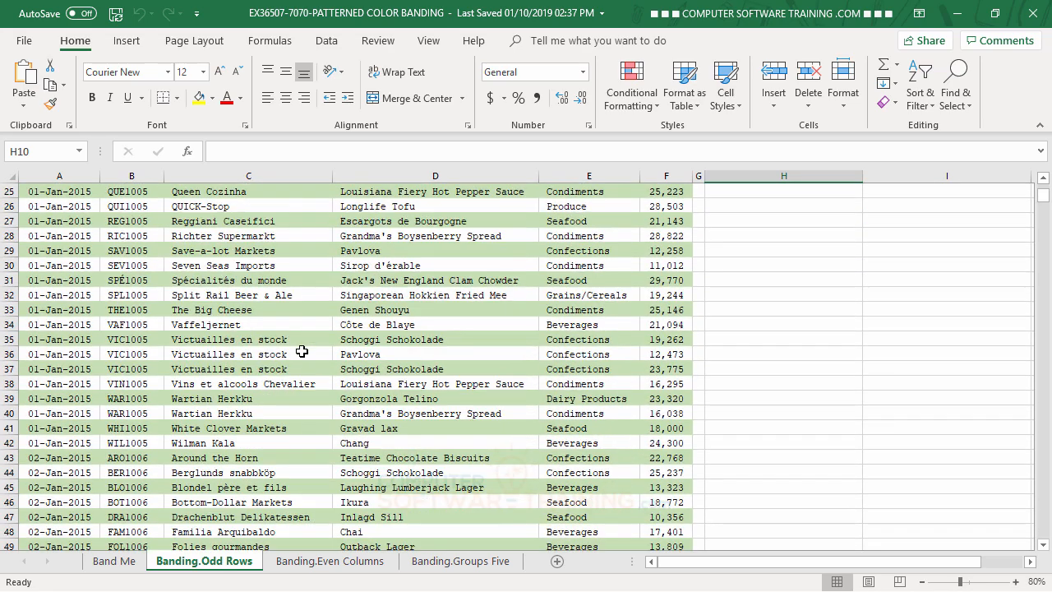
scroll(301, 351, "down", 8)
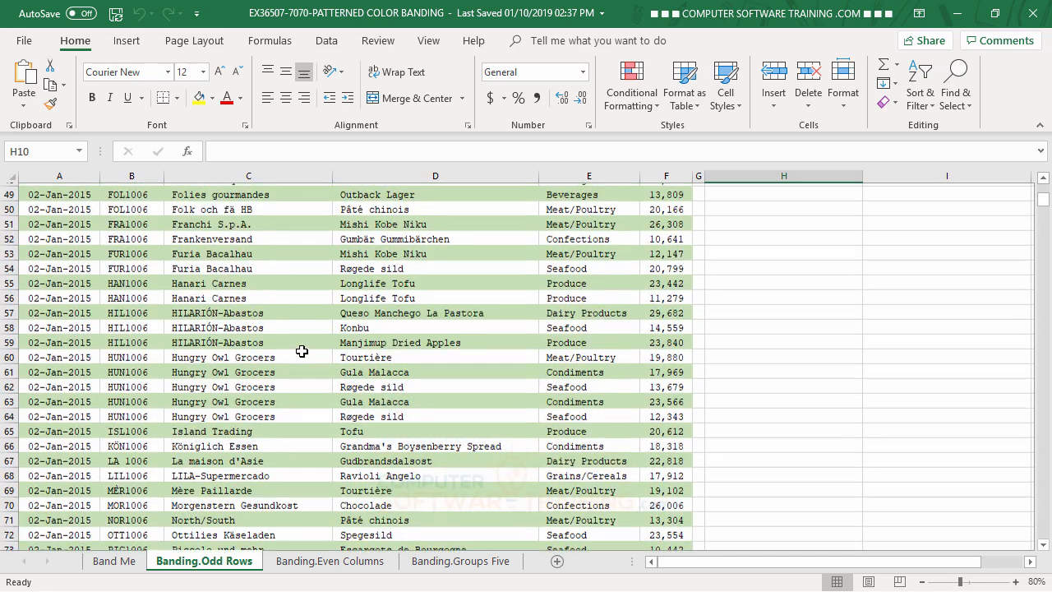
scroll(302, 351, "up", 5)
scroll(302, 351, "up", 11)
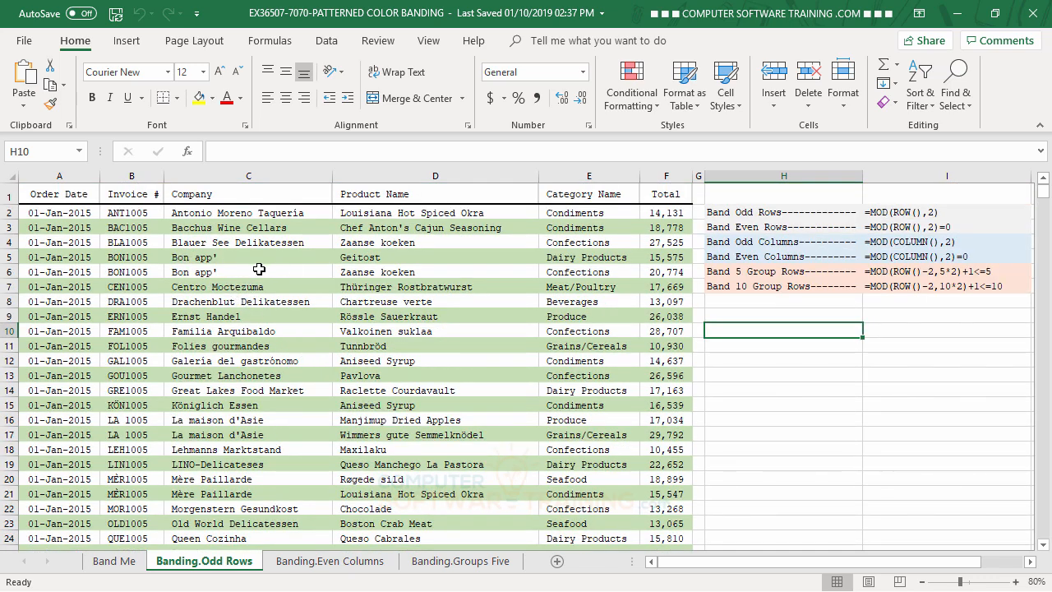
left_click(331, 567)
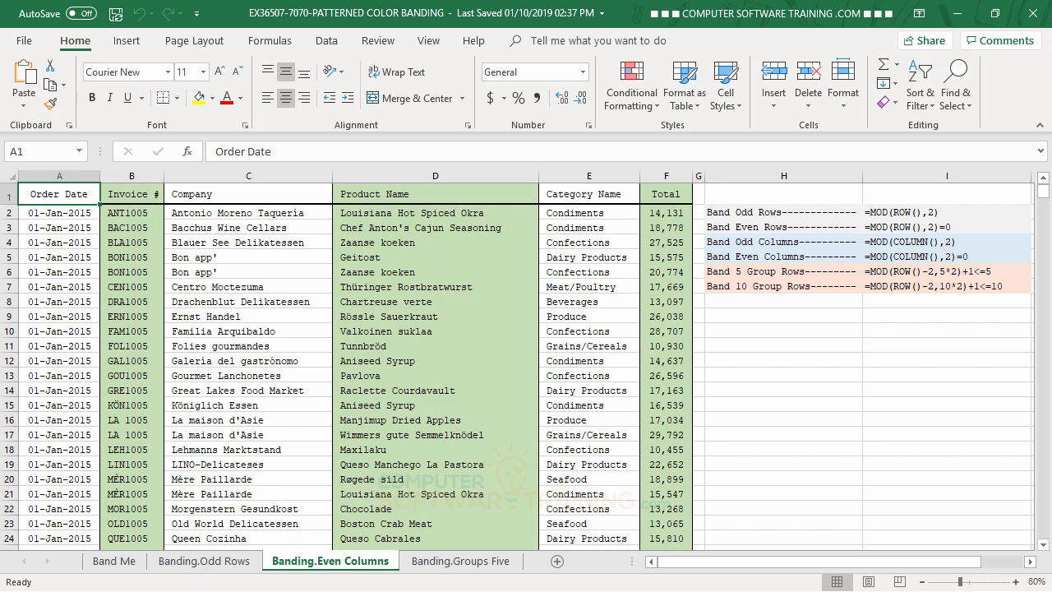
left_click(445, 567)
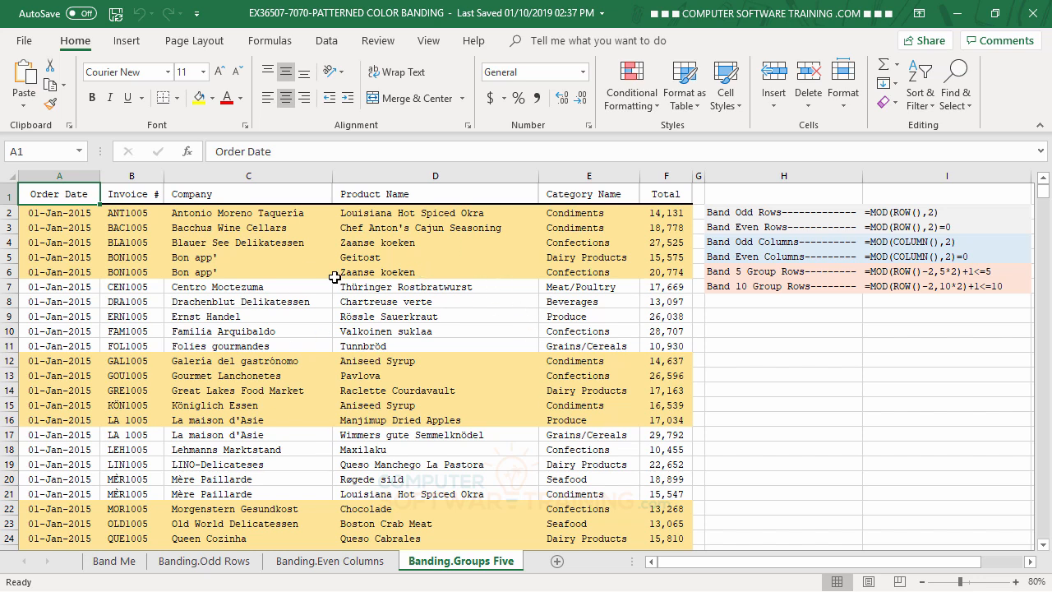
left_click(115, 561)
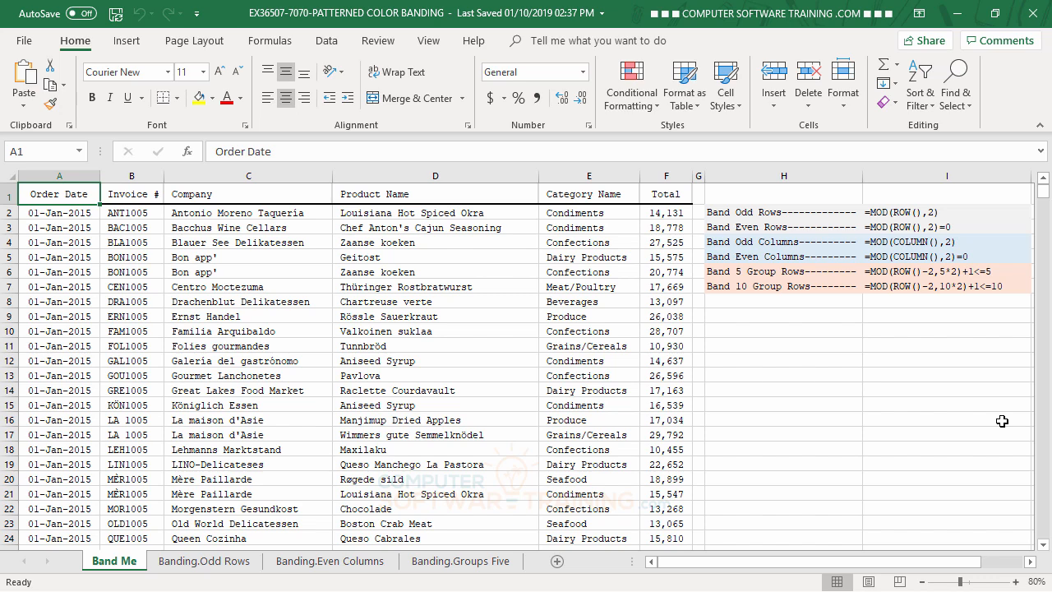
left_click(224, 566)
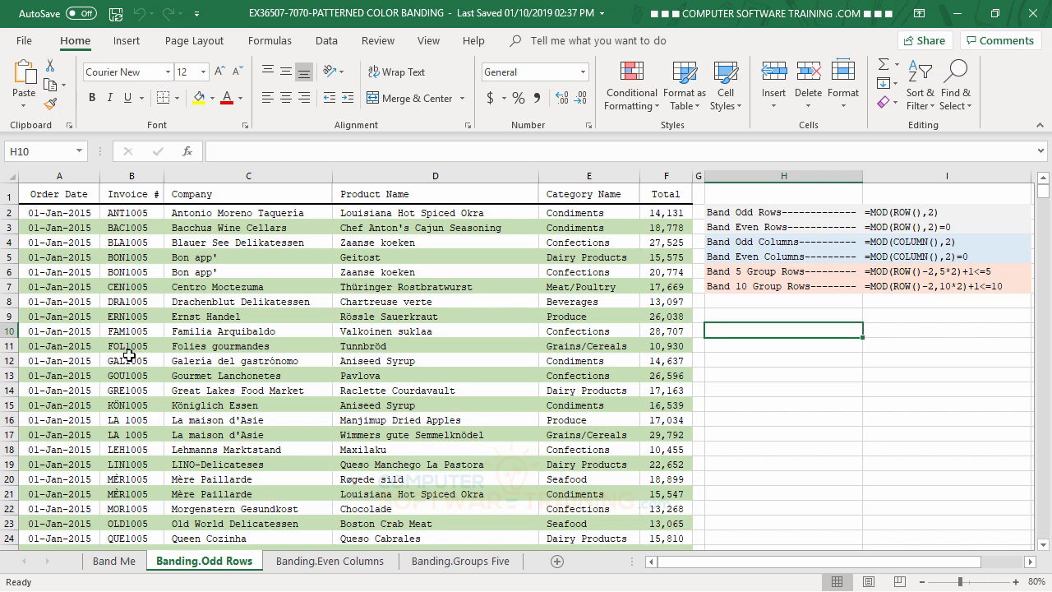
left_click(112, 562)
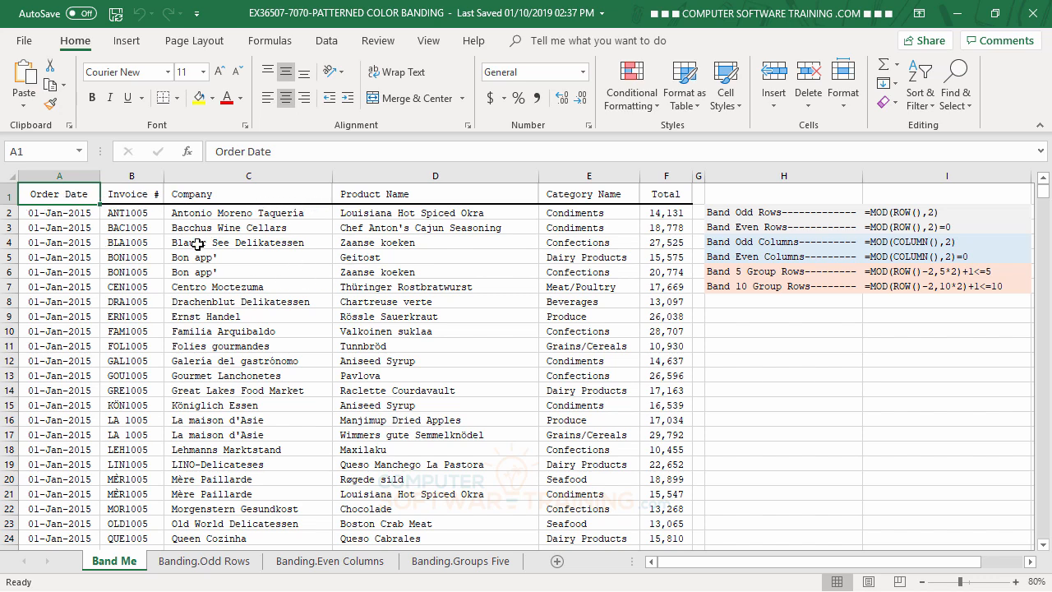
Step: Select all order records below the header row on the Band Me sheet, from A2 to F2025
left_click(49, 213)
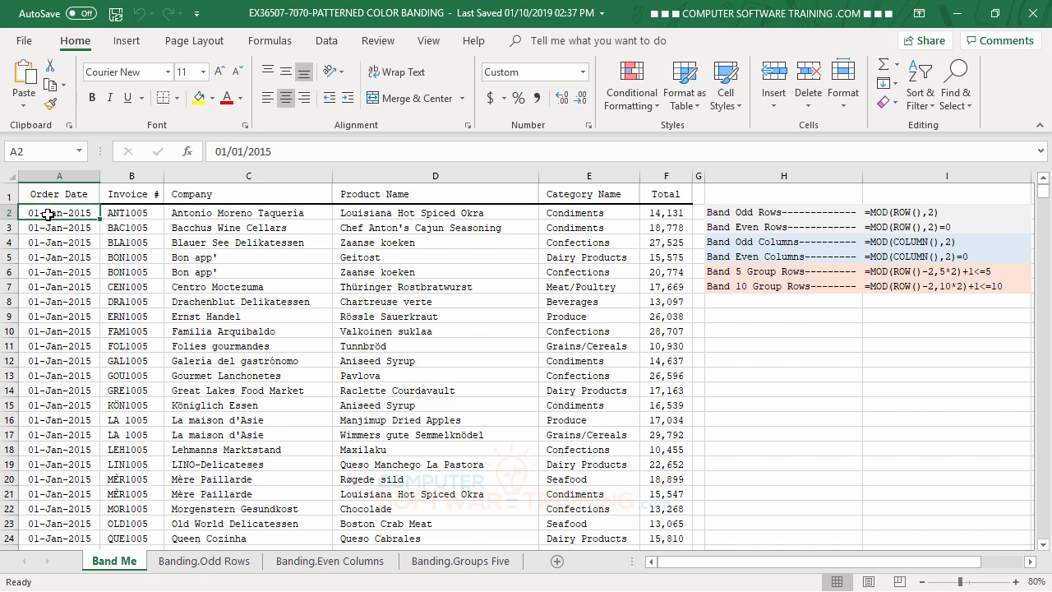
left_click_drag(72, 216, 657, 216)
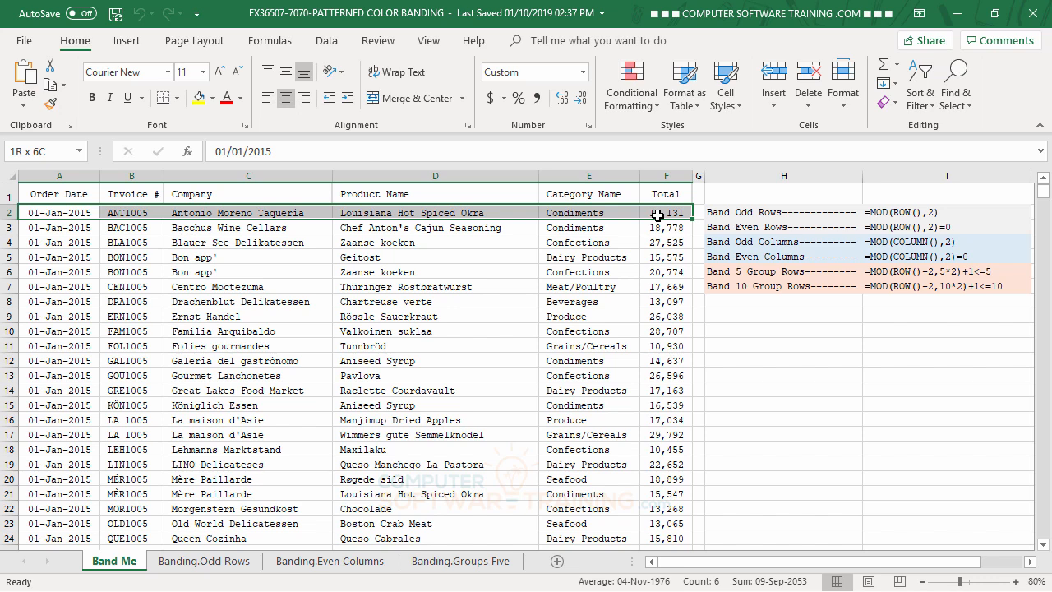
left_click(235, 567)
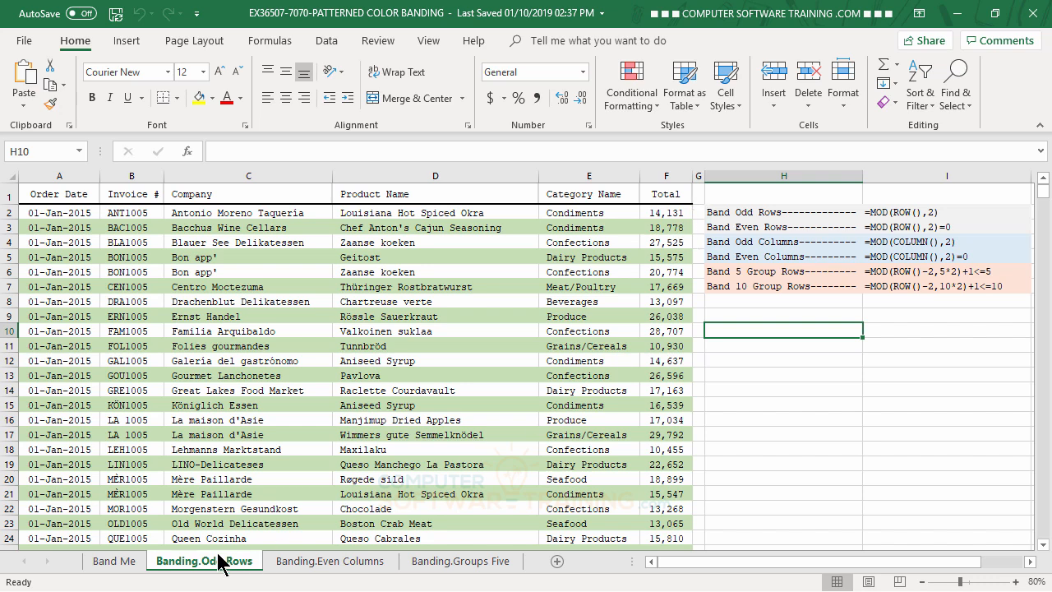
left_click(131, 563)
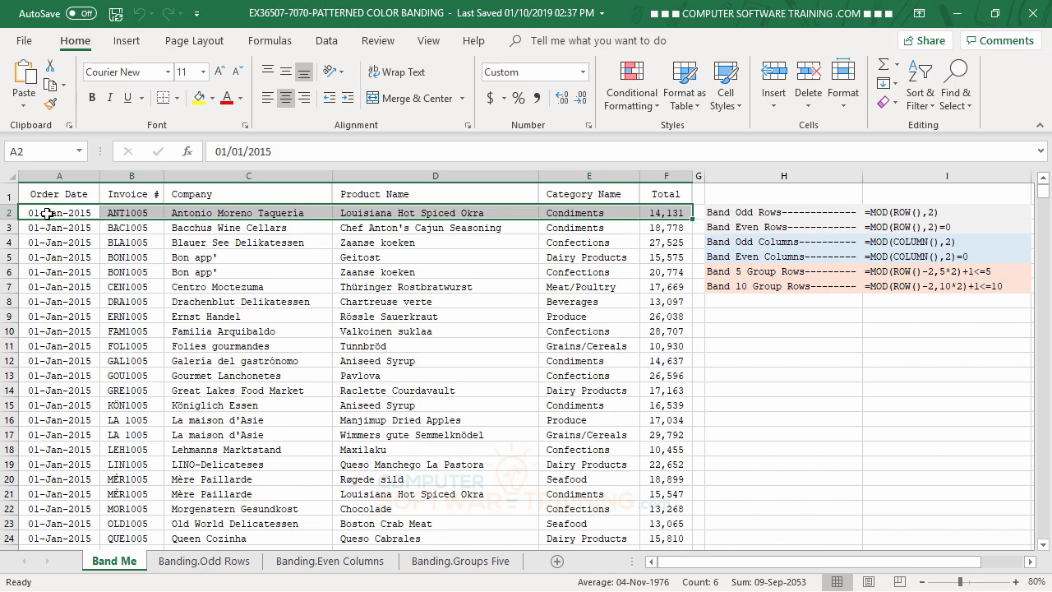
scroll(405, 402, "down", 7)
scroll(404, 401, "down", 2)
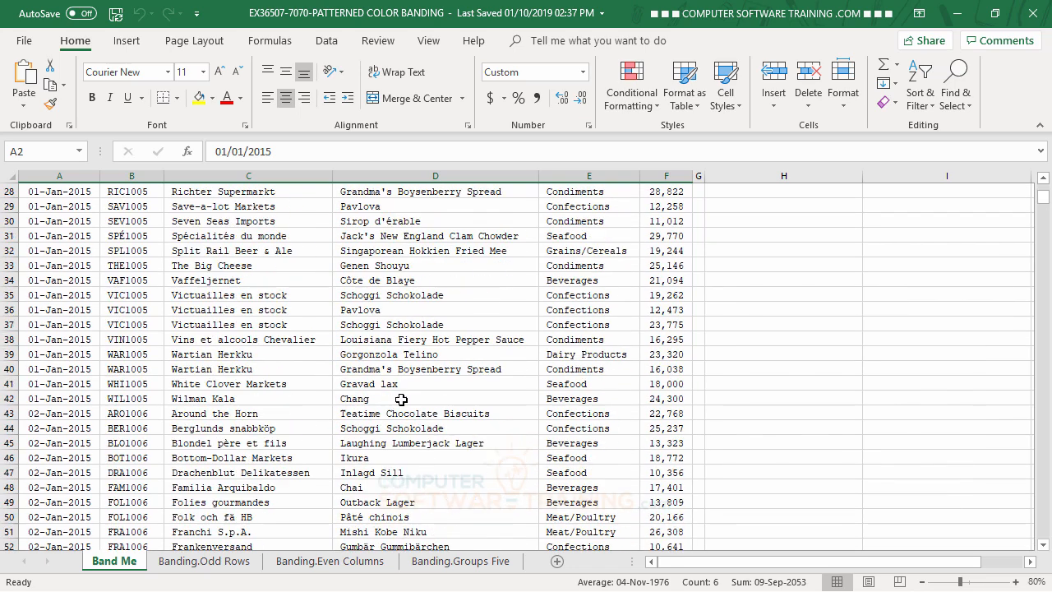
scroll(405, 402, "up", 9)
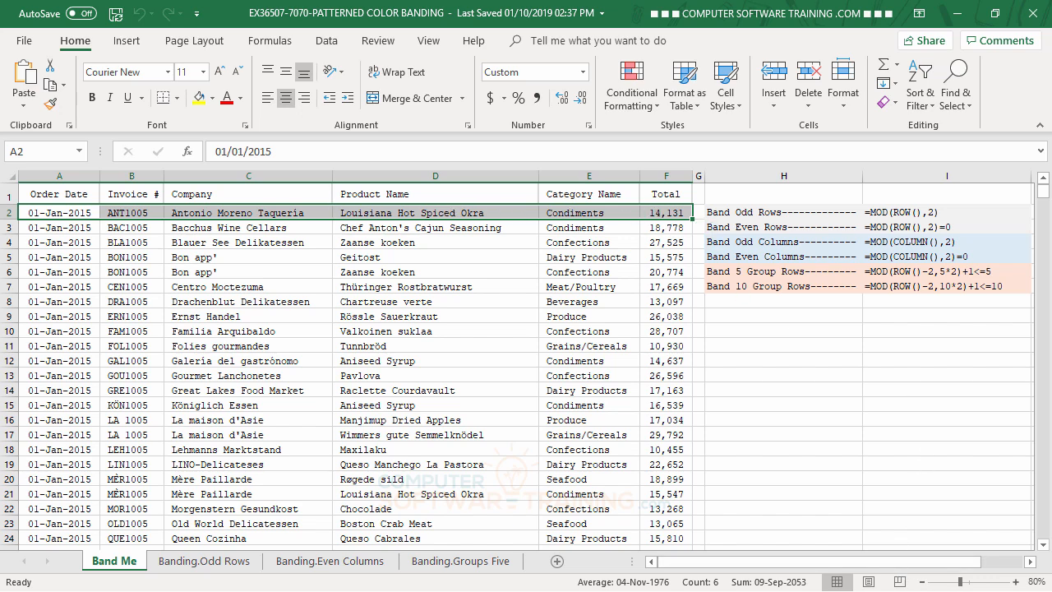
key("ctrl+shift+Down")
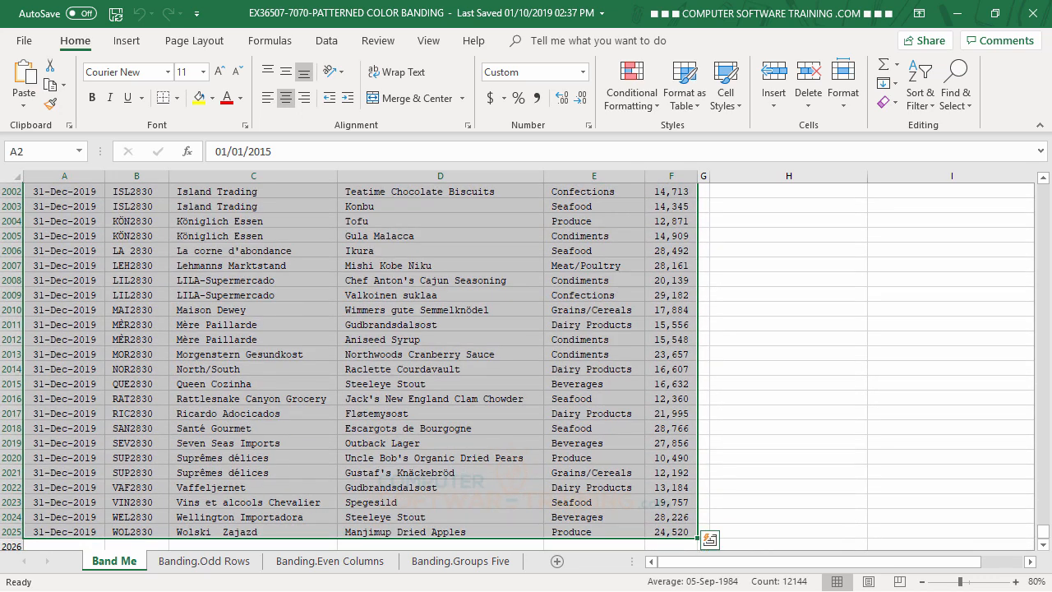
left_click_drag(1042, 531, 1039, 191)
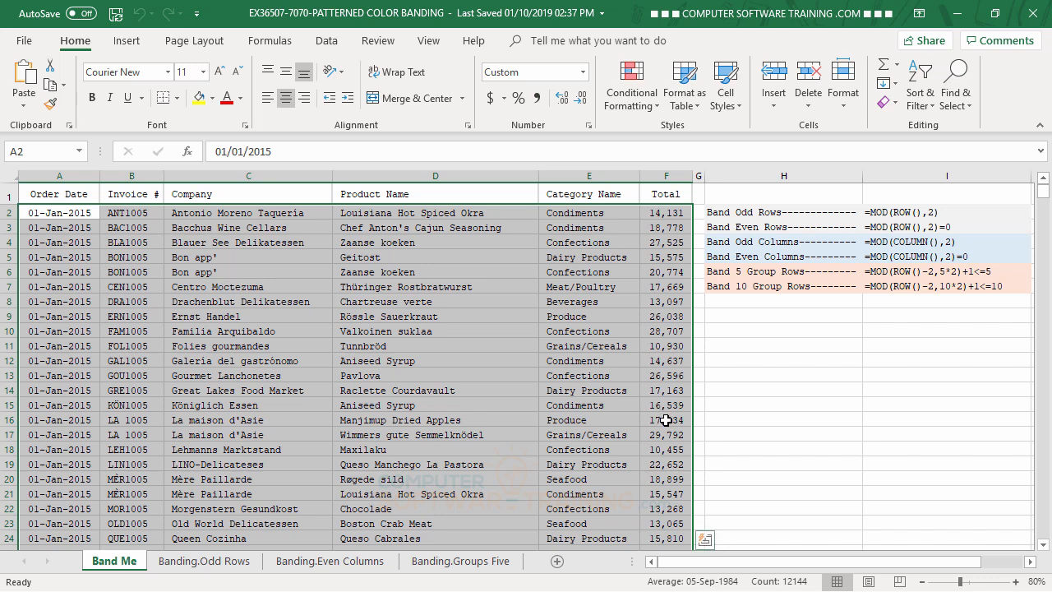
Step: Start a new conditional formatting rule for the selected records that uses a formula to determine which cells to format
left_click(634, 99)
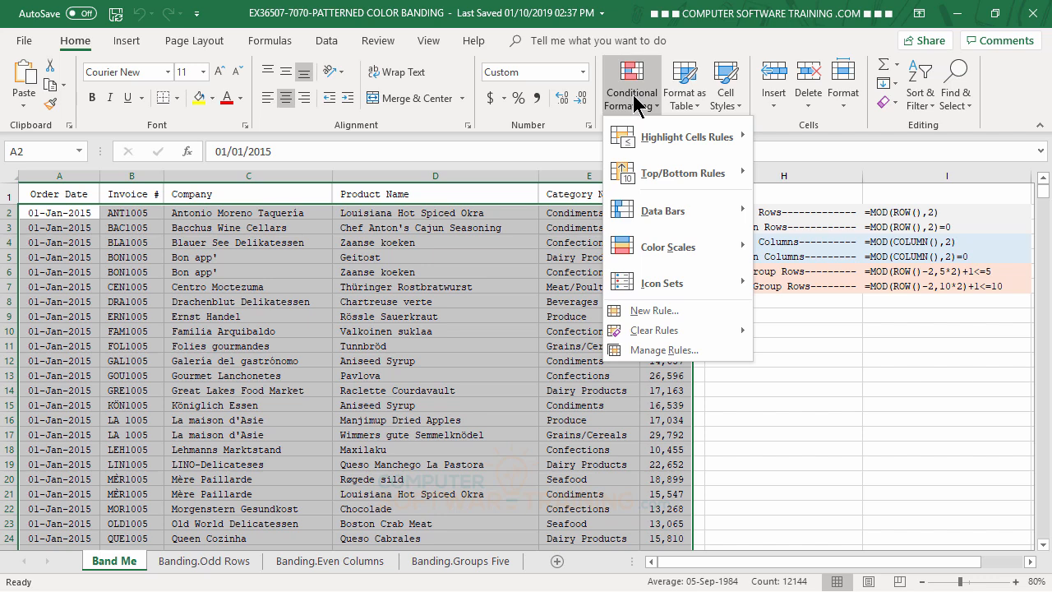
left_click(648, 314)
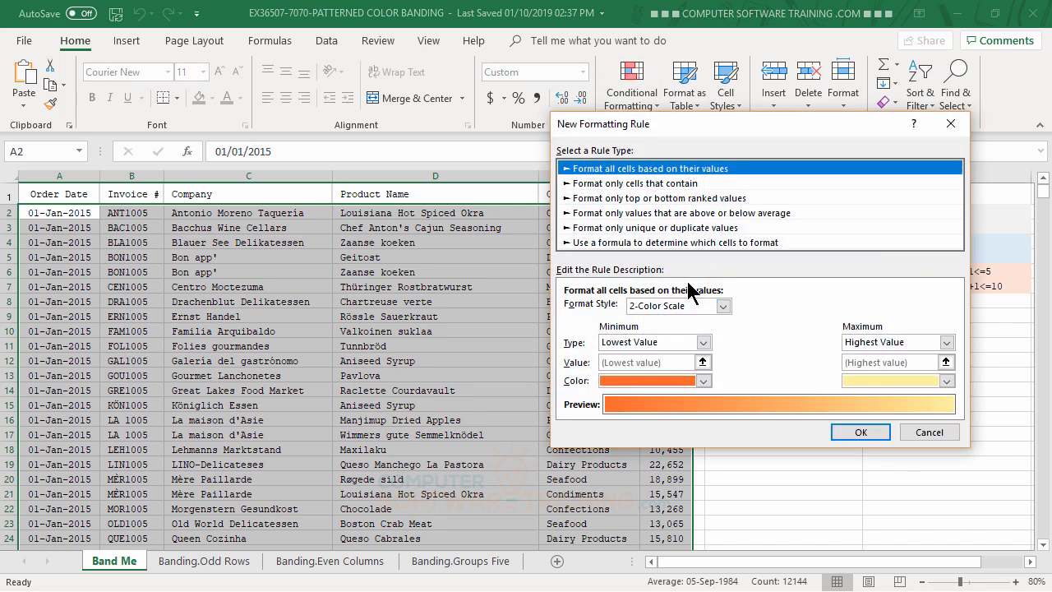
left_click_drag(734, 135, 388, 229)
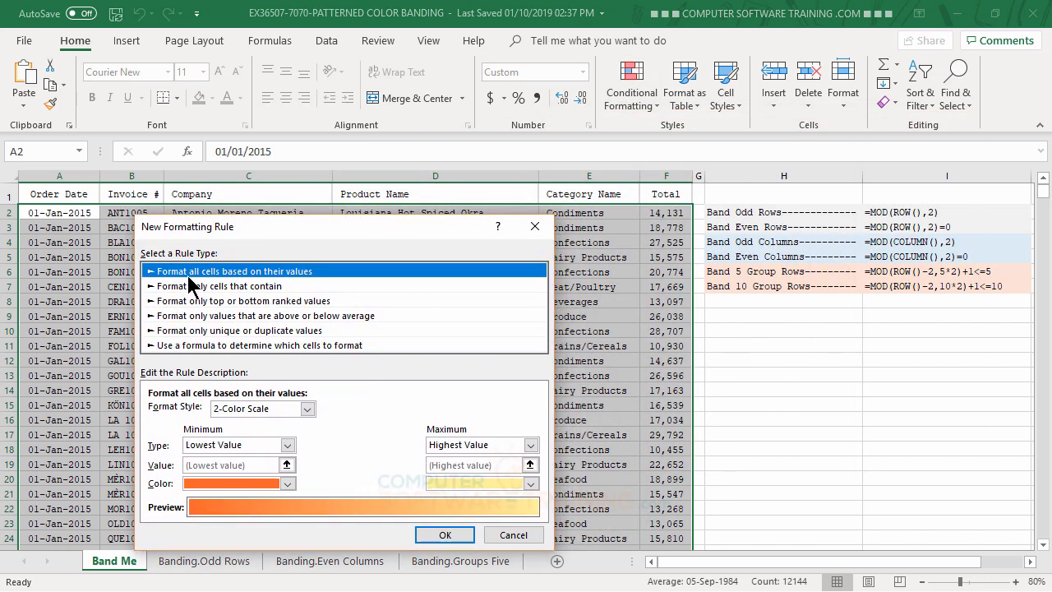
left_click(203, 347)
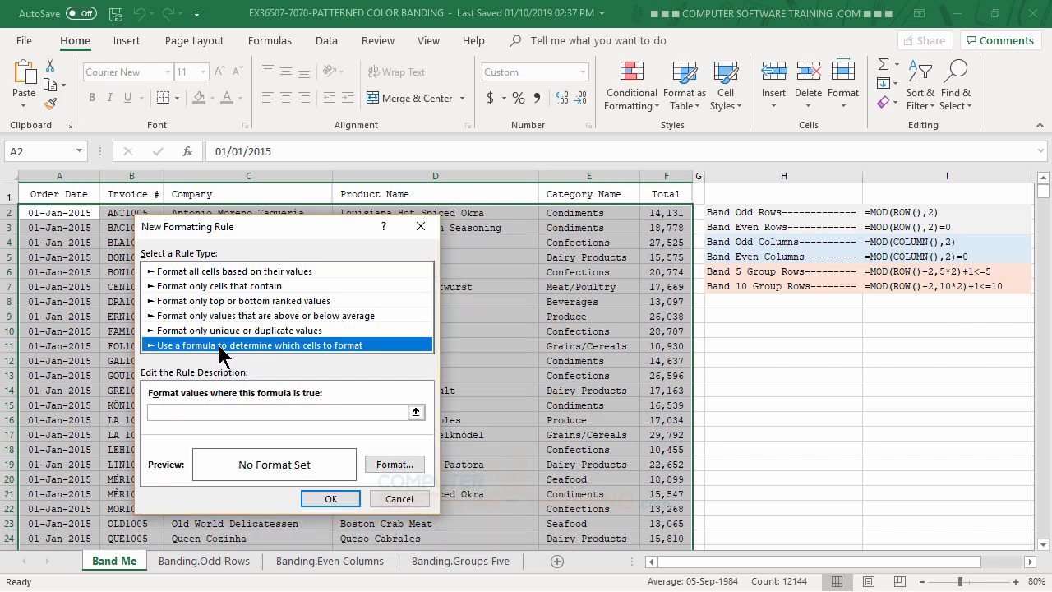
Step: Enter =MOD(ROW(),2) as the rule's formula for banding the odd rows
left_click(176, 412)
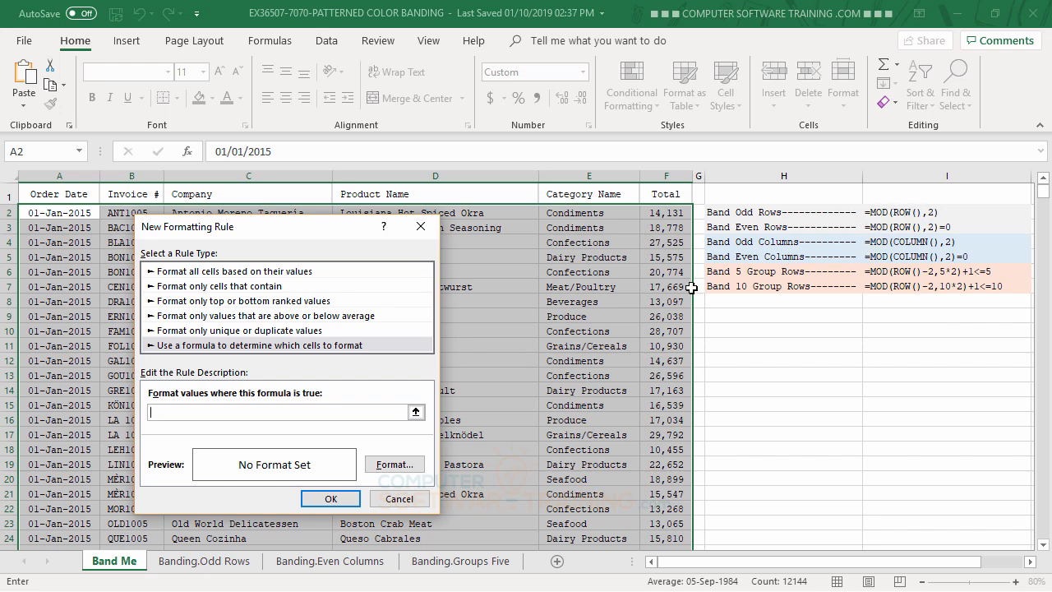
type("=Row")
key("BackSpace")
key("BackSpace")
type("OW")
key("BackSpace")
key("BackSpace")
key("BackSpace")
type("MOD(ROW")
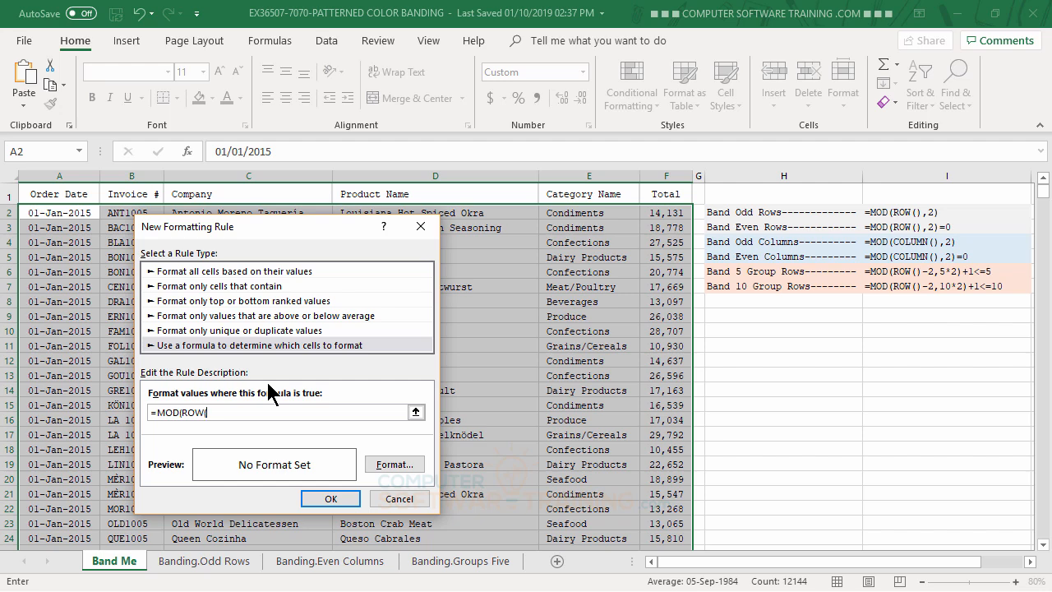
type("()")
type(",2)")
Step: Give the rule the lightest green background fill and apply it to the selected records
left_click(387, 464)
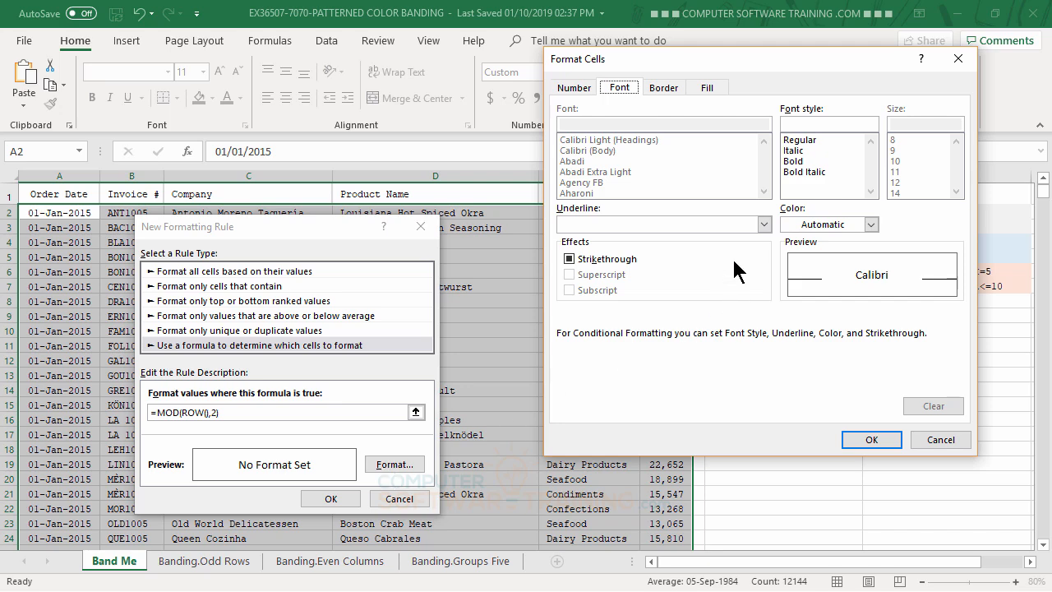
left_click(714, 86)
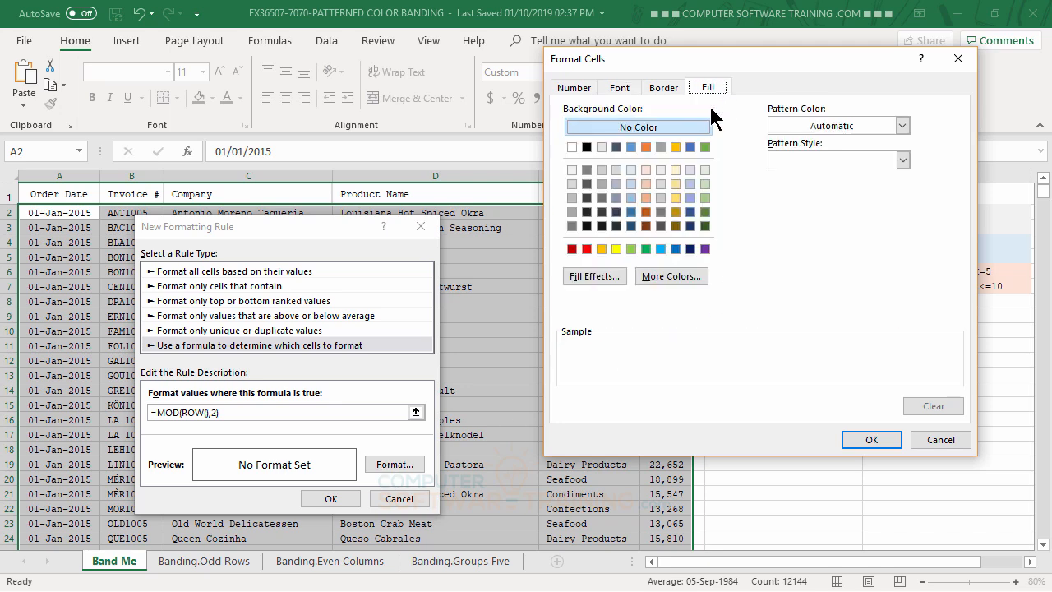
left_click(691, 168)
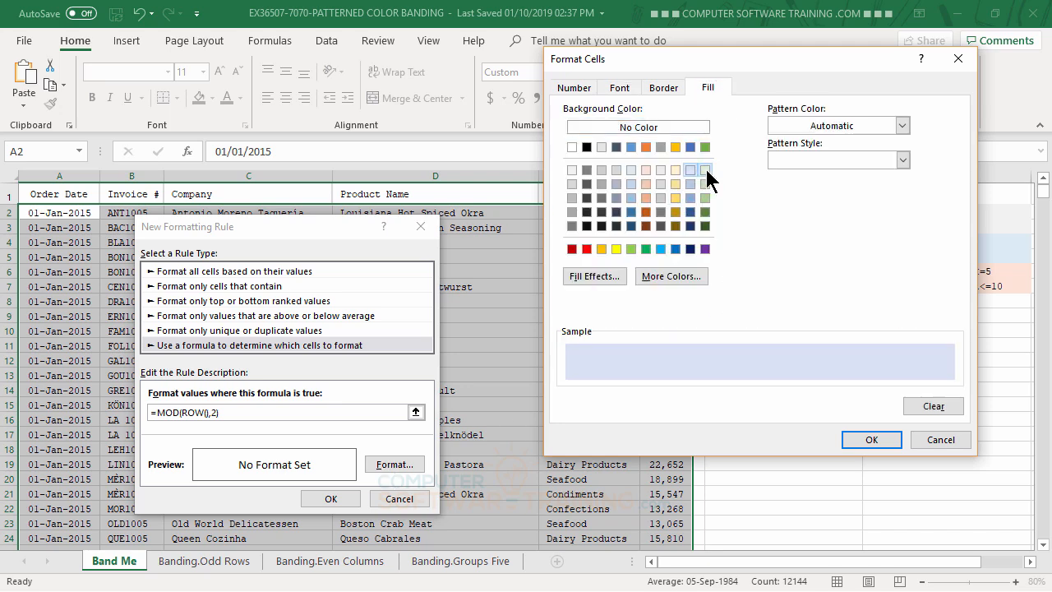
left_click(705, 168)
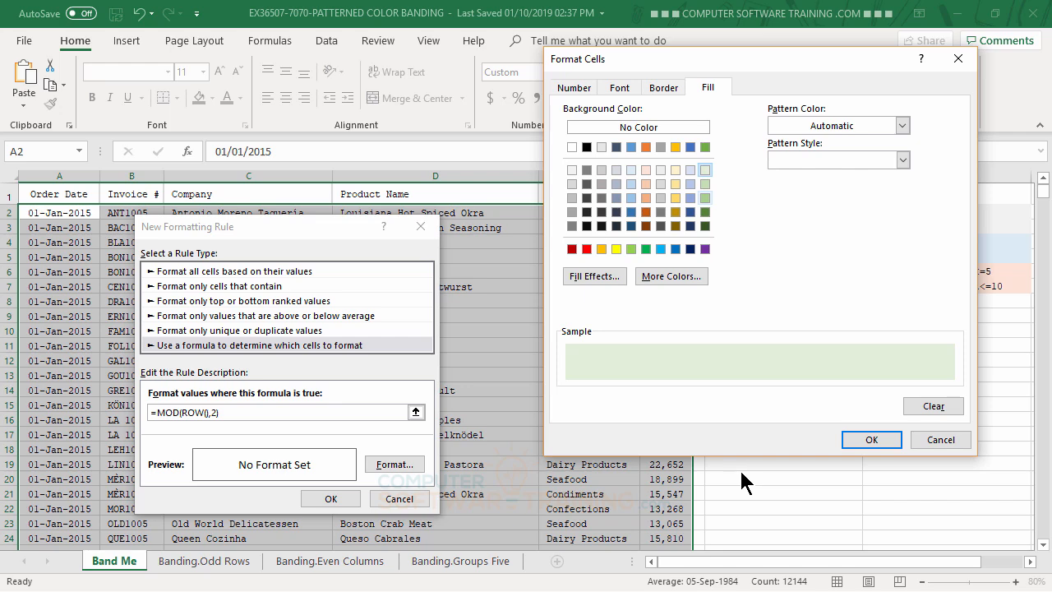
left_click(868, 440)
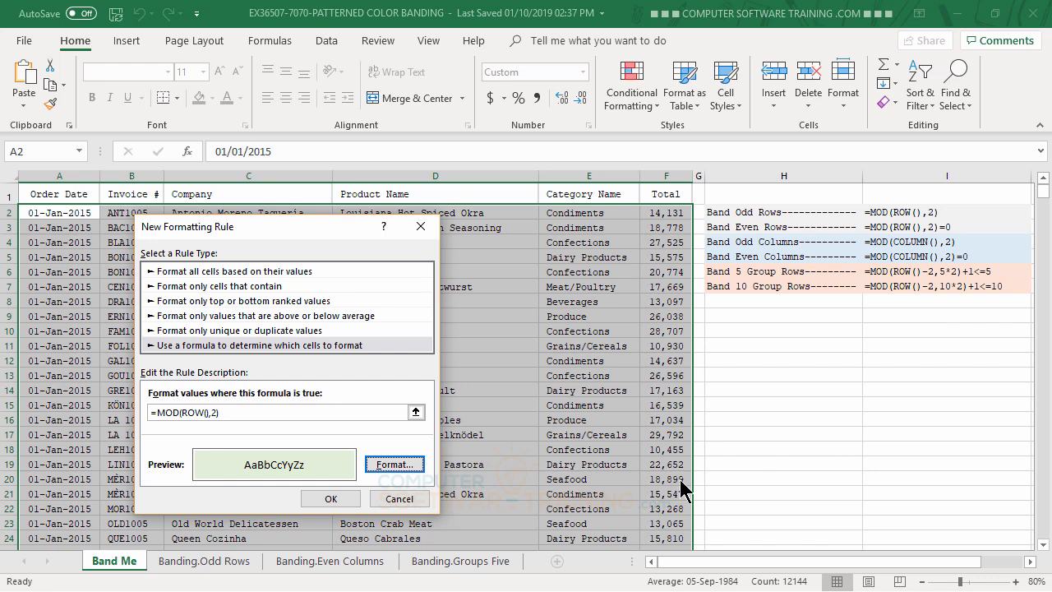
left_click(330, 499)
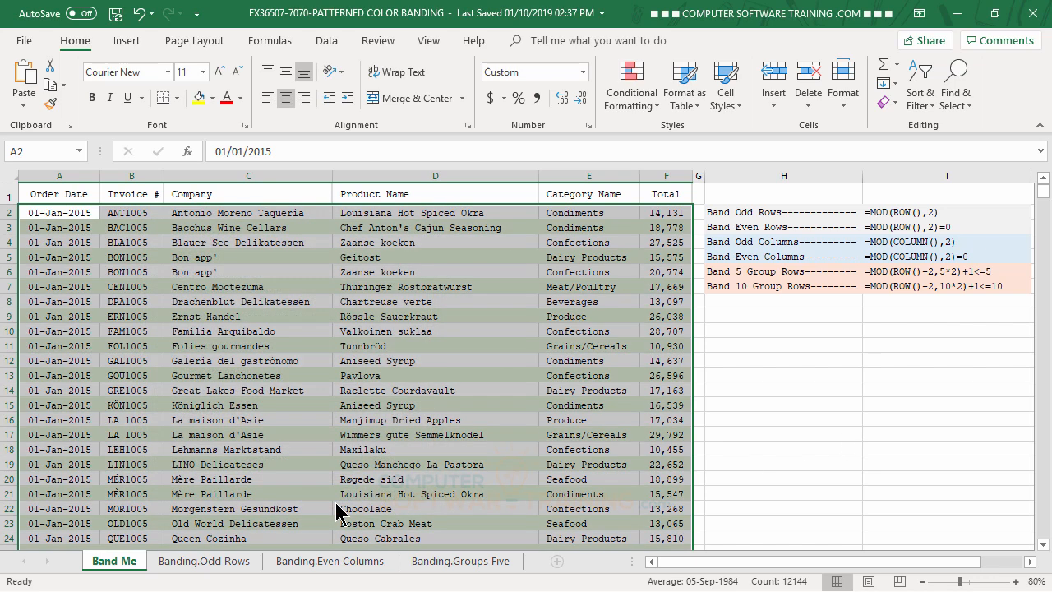
Step: Sort the order records by Product Name in ascending order
left_click(387, 320)
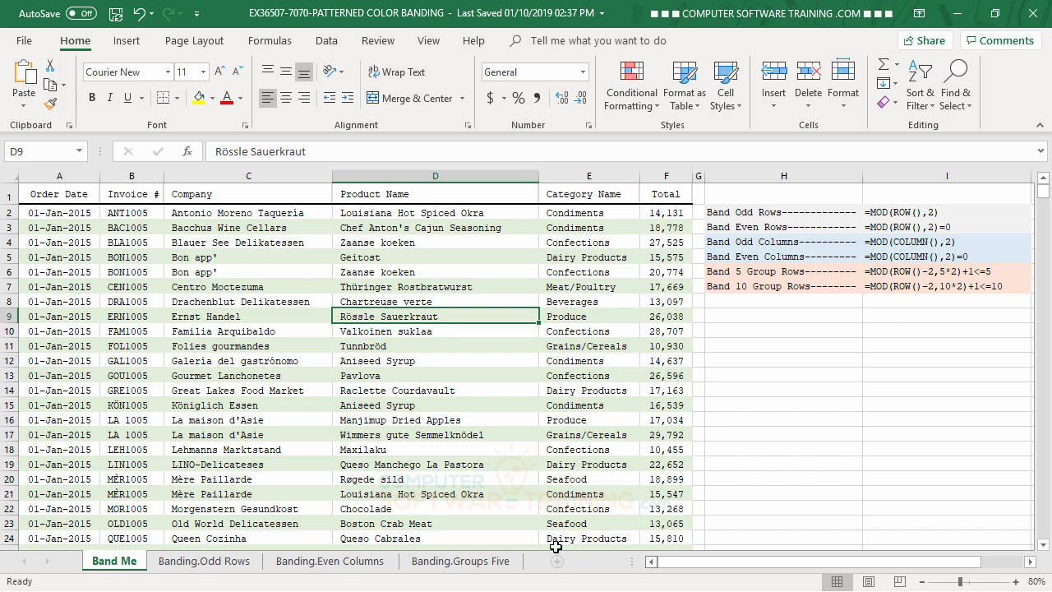
left_click(326, 43)
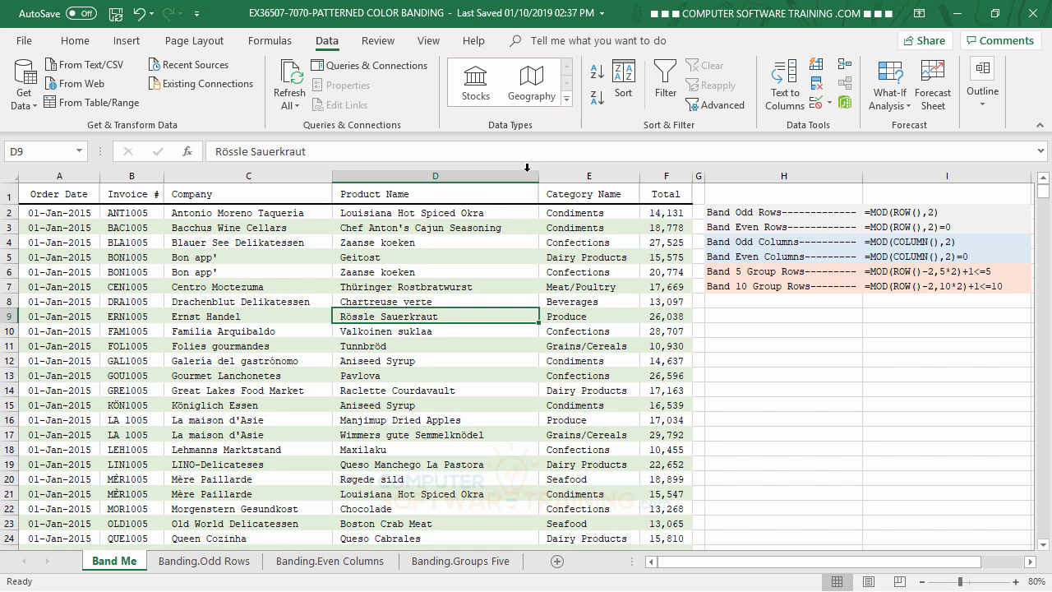
left_click(596, 71)
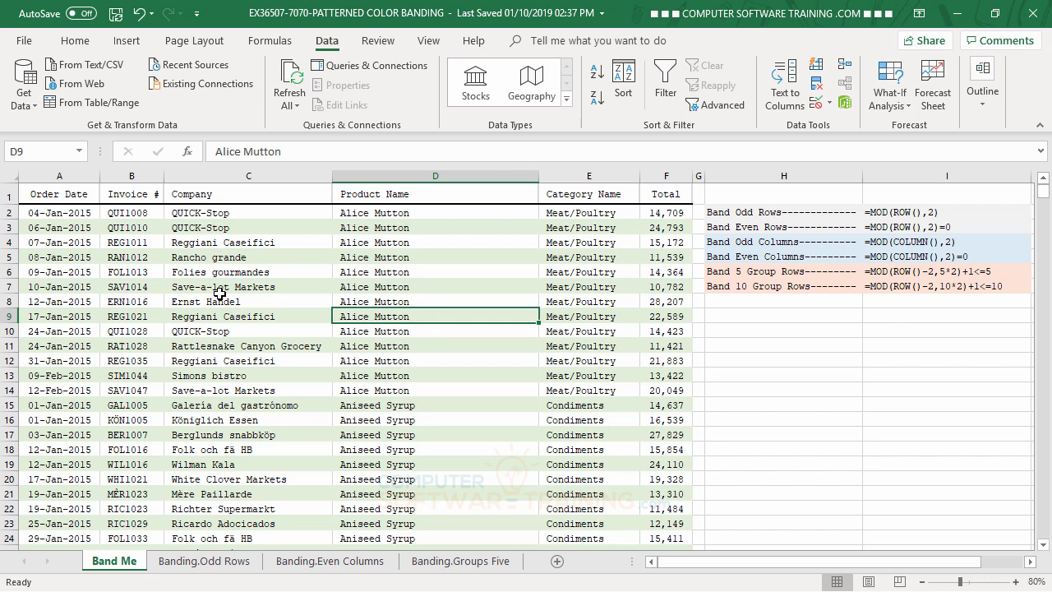
Step: Undo the Product Name sort so the order records return to their original order, and deselect them
left_click(79, 42)
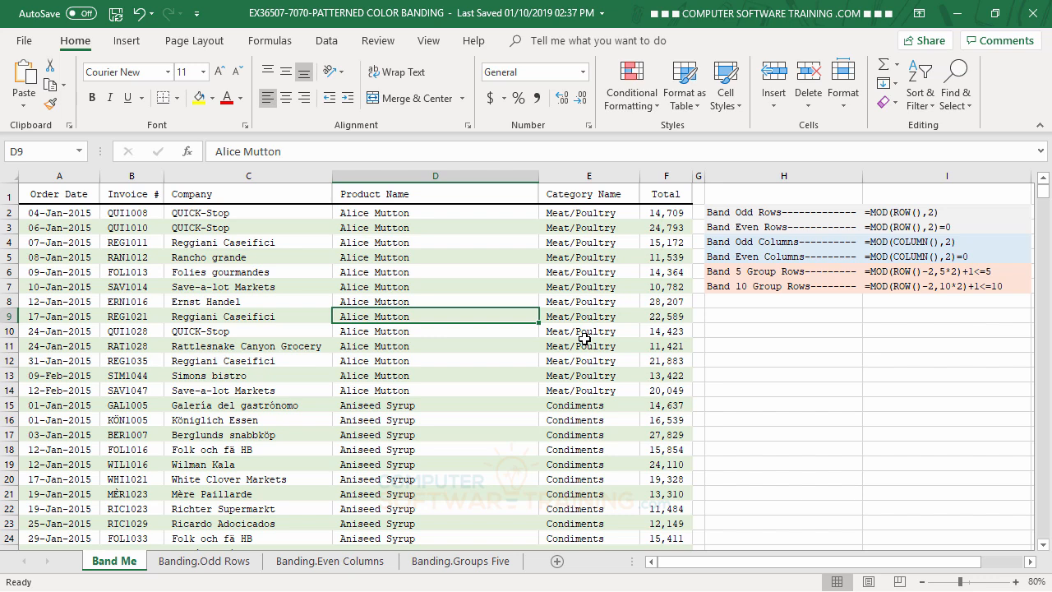
left_click(141, 18)
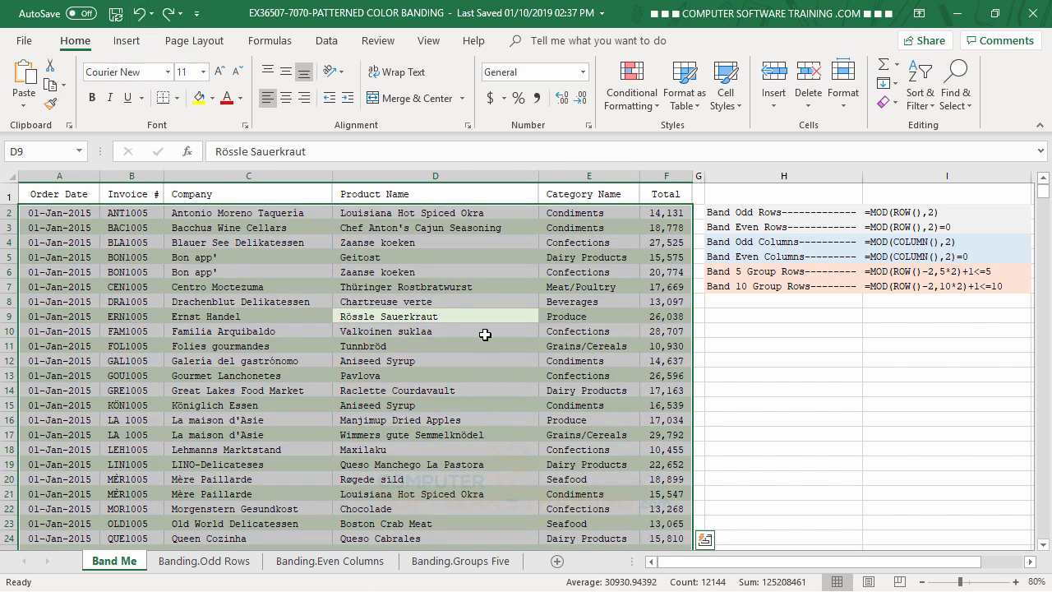
left_click(424, 274)
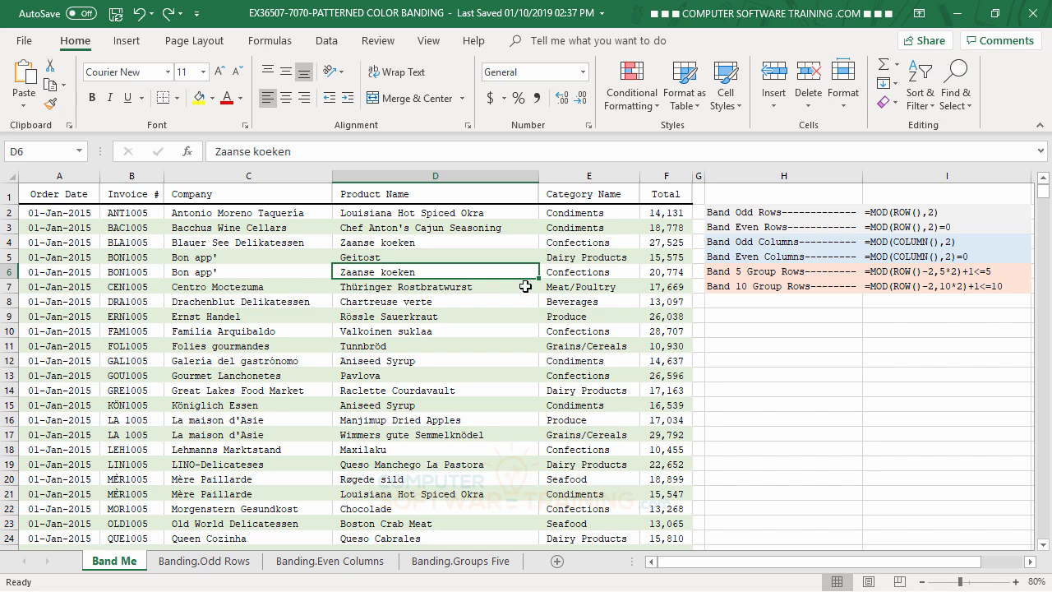
Step: Edit the records' existing conditional formatting rule to band the even rows with the formula =MOD(ROW(),2)=0, and apply it
left_click(634, 106)
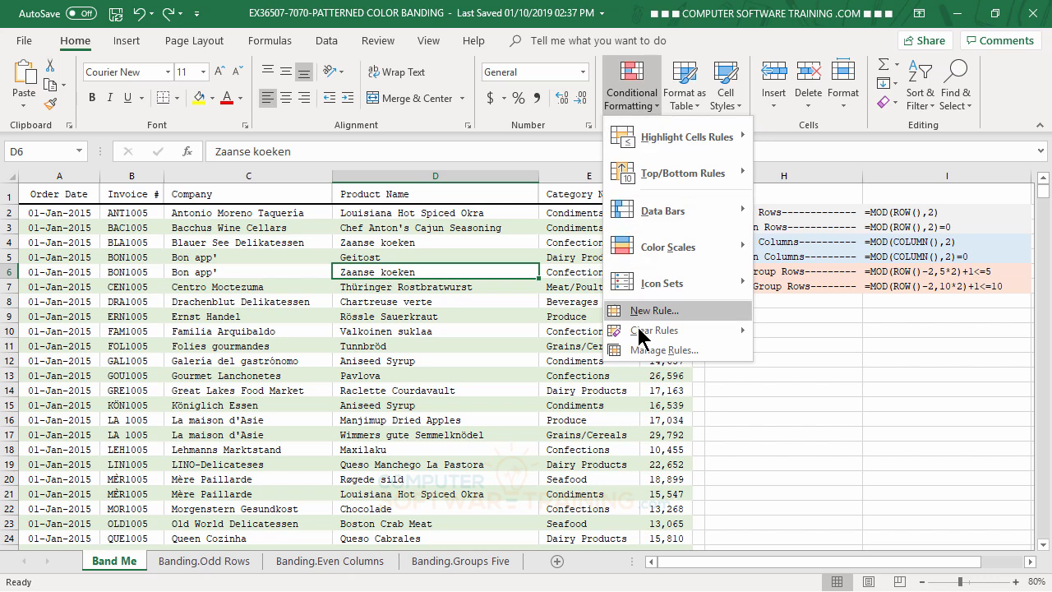
left_click(657, 350)
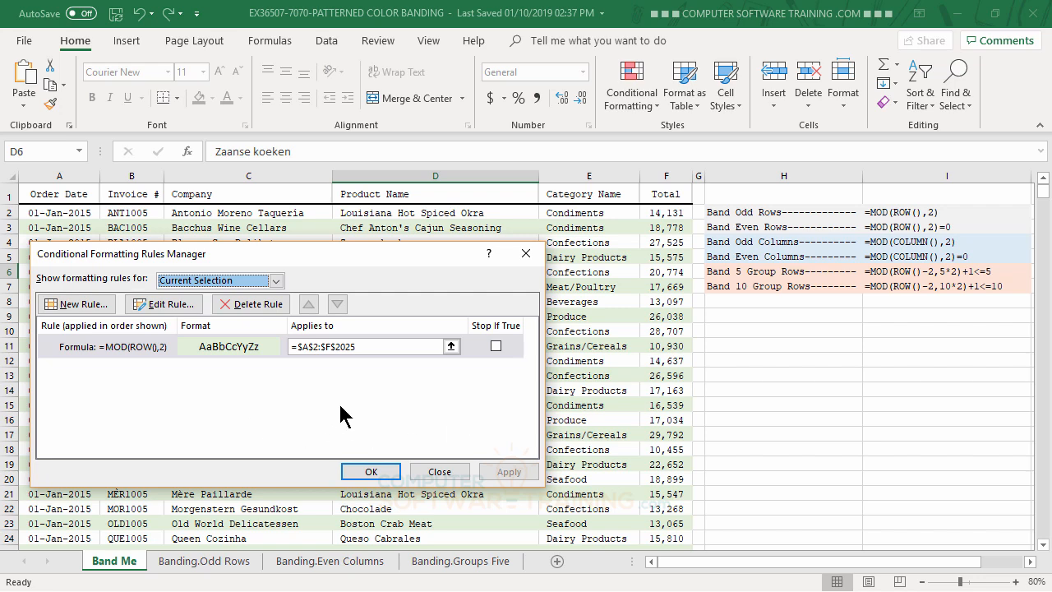
left_click(114, 346)
double_click(114, 346)
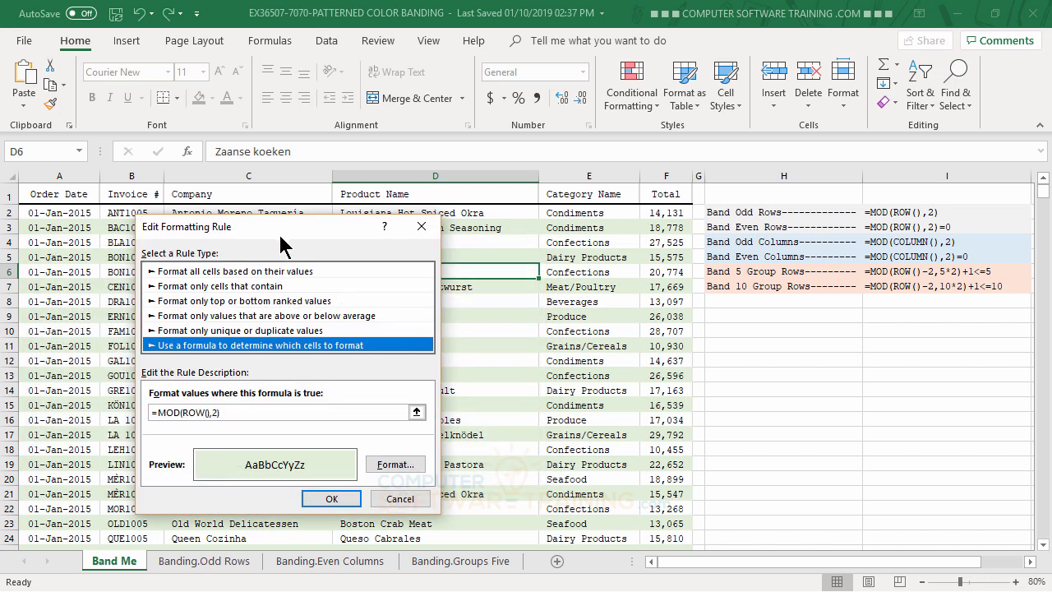
left_click_drag(394, 203, 442, 131)
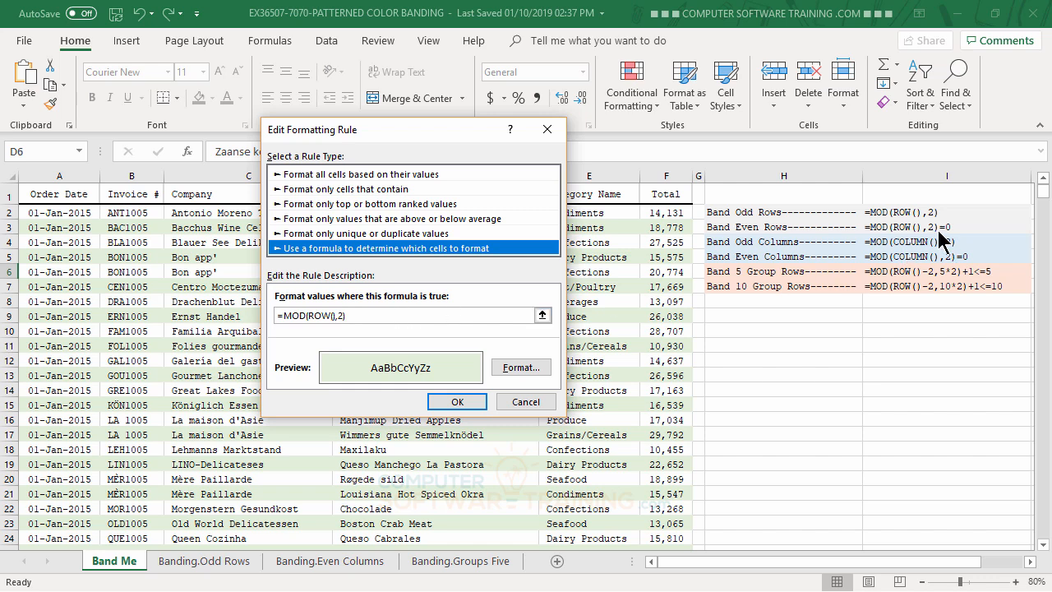
left_click(356, 315)
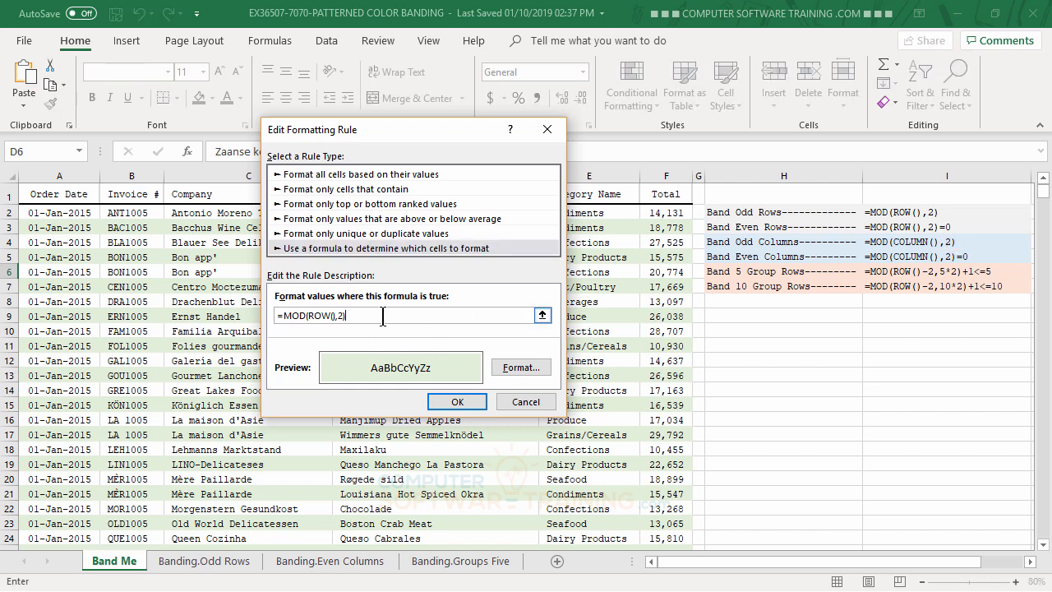
type("=0")
left_click(444, 401)
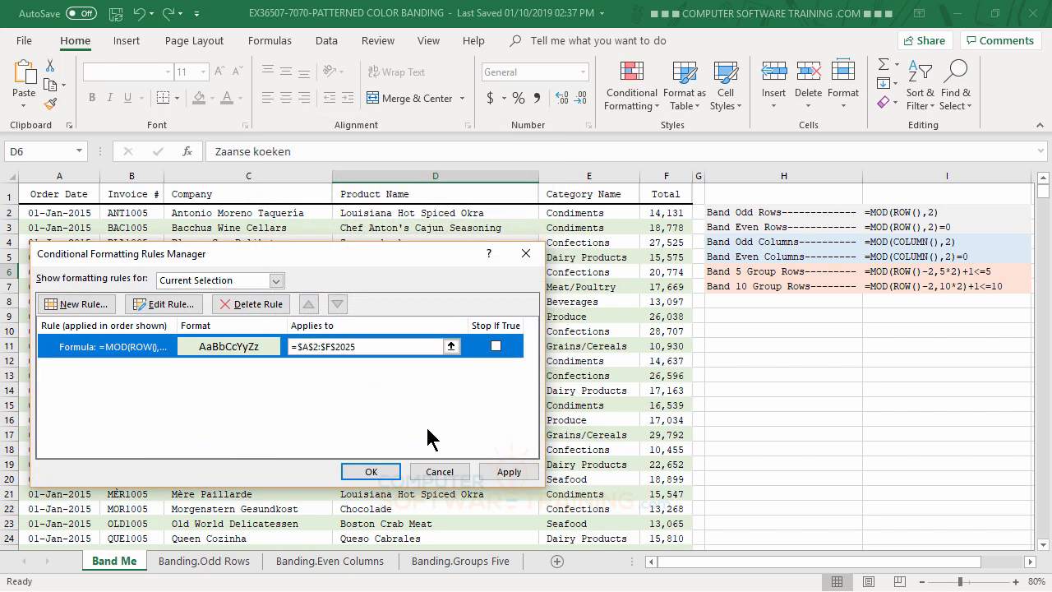
left_click(383, 475)
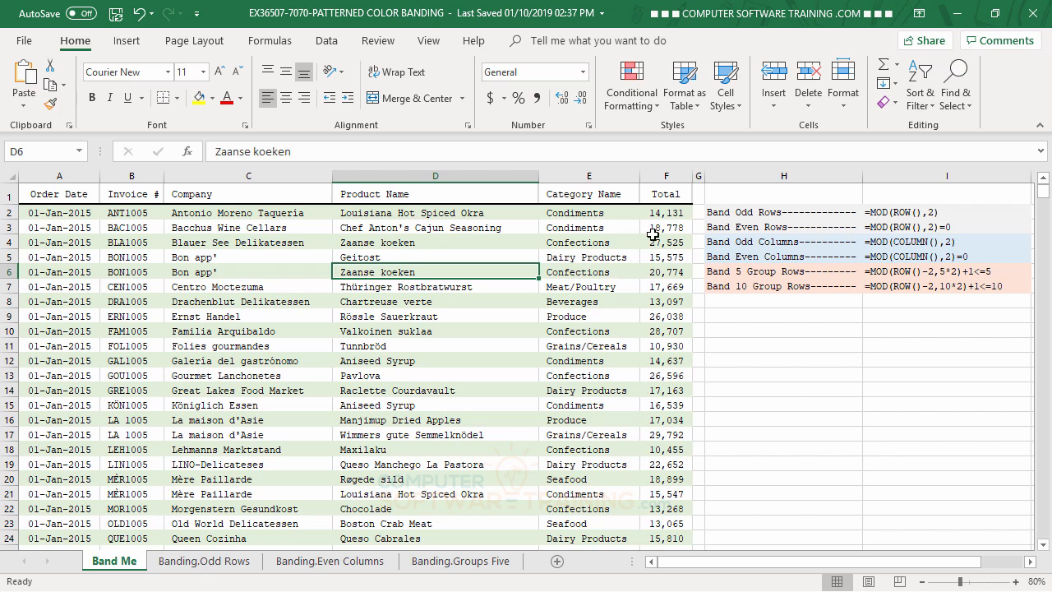
Step: Change the banding rule's formula to =MOD(COLUMN(),2)=0 so it shades the even columns, and apply it
left_click(633, 103)
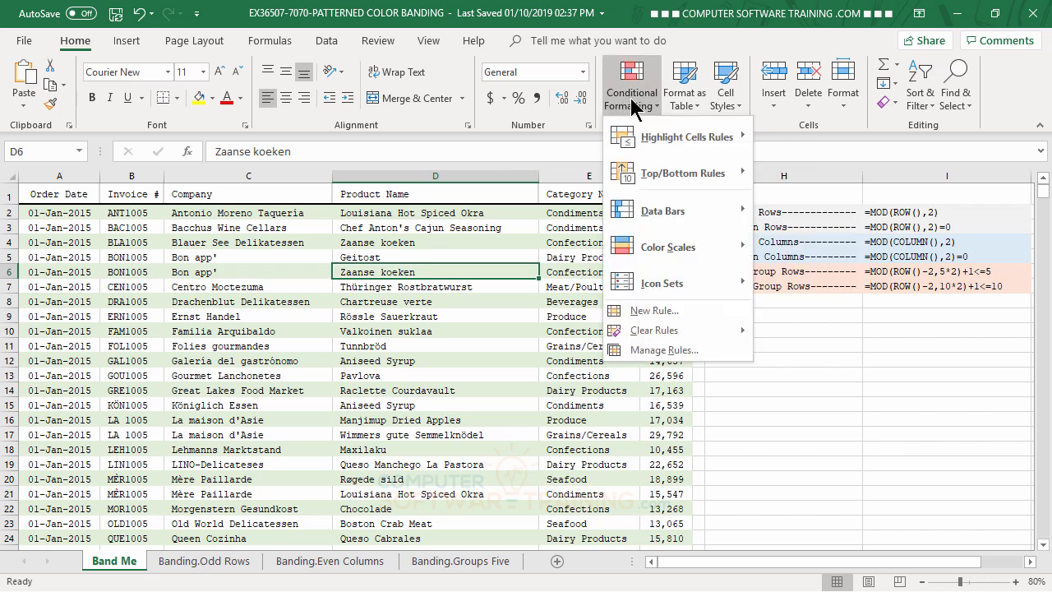
left_click(661, 355)
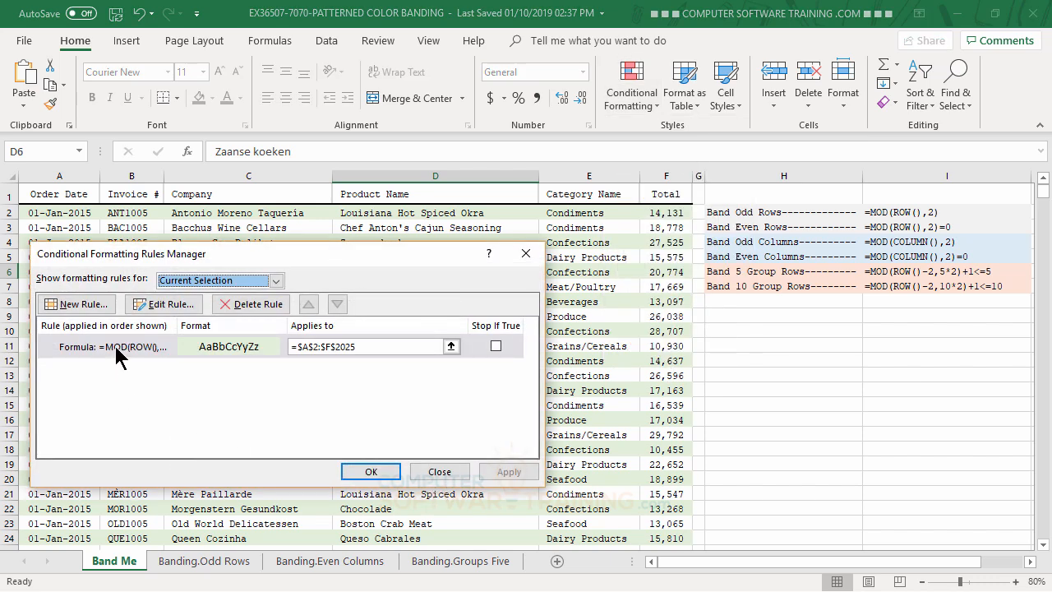
double_click(113, 345)
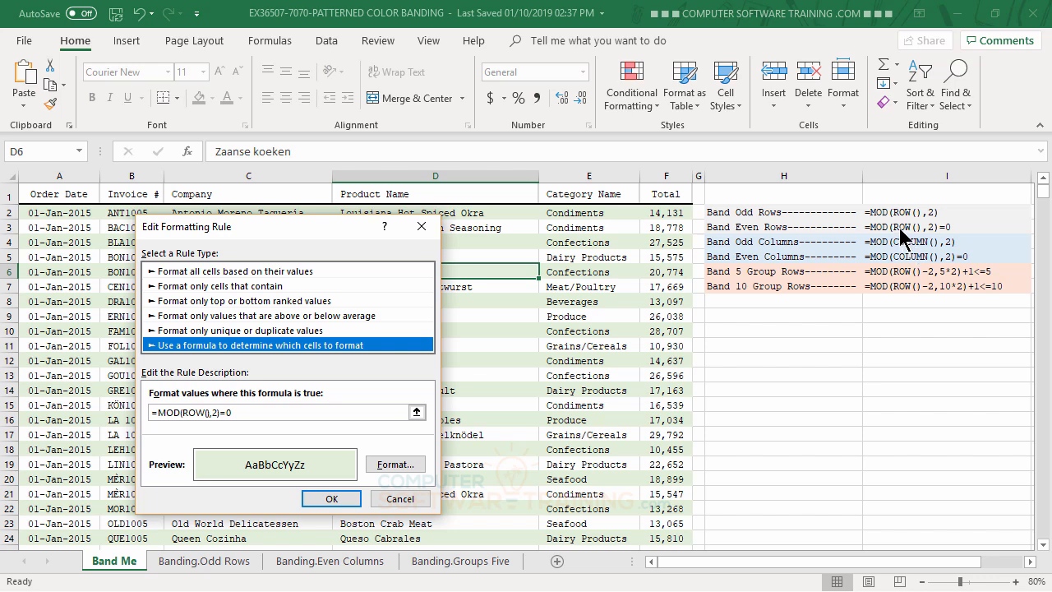
left_click(203, 412)
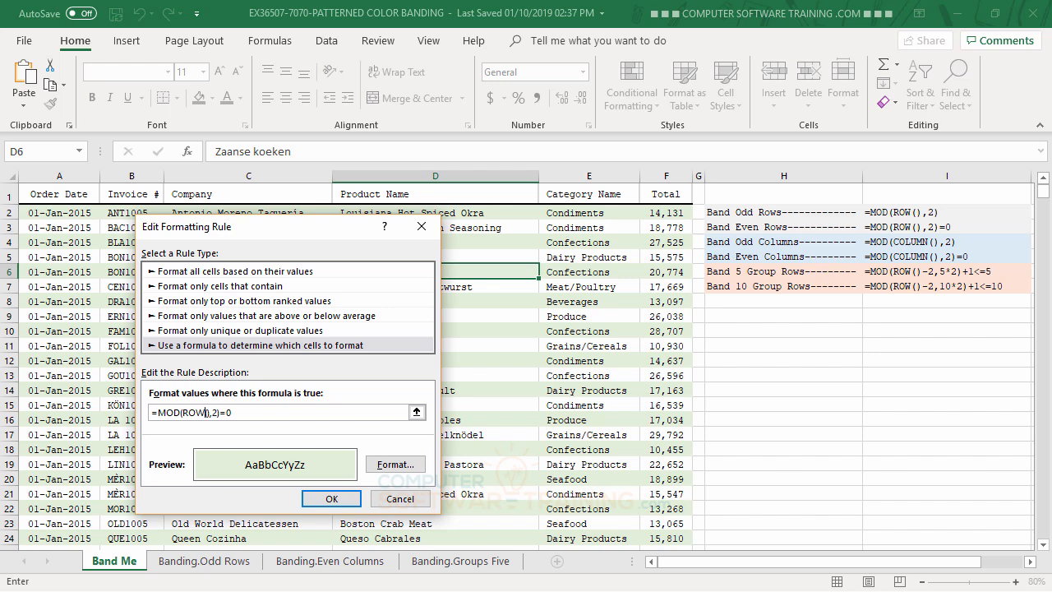
key("BackSpace")
key("BackSpace")
key("BackSpace")
type("COLUMN")
left_click(346, 499)
left_click(374, 473)
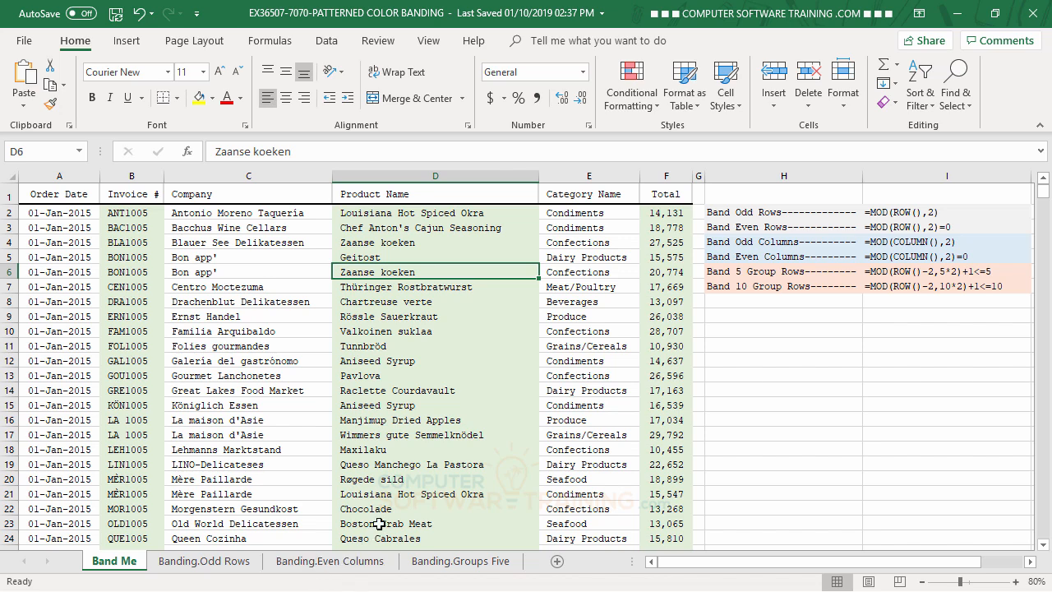
Step: Replace the banding rule's formula with =MOD(ROW()-2,5*2)+1<=5 to shade groups of five rows, apply it and review the records
left_click(627, 103)
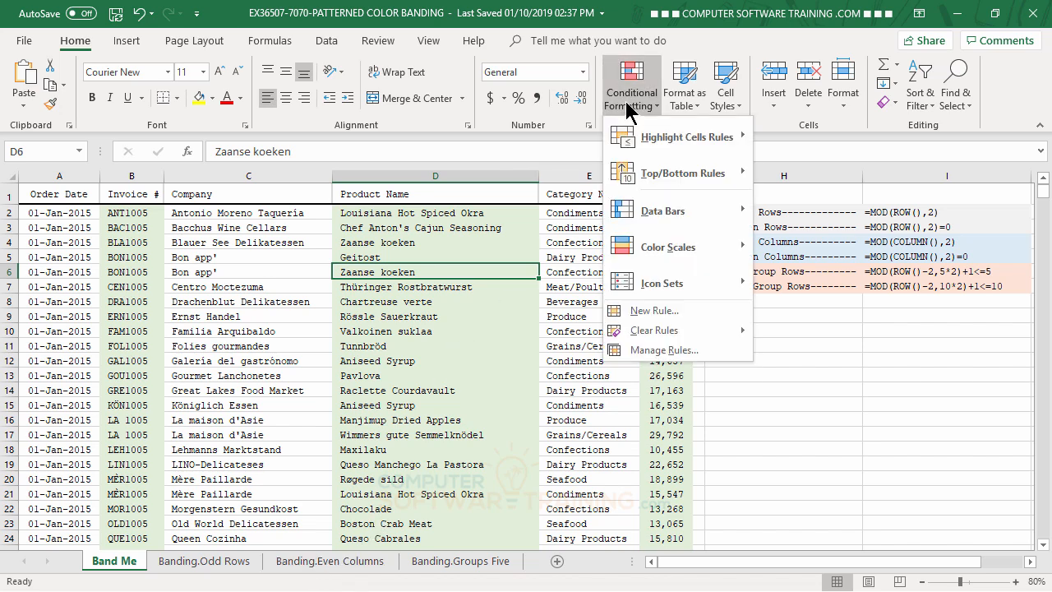
left_click(637, 351)
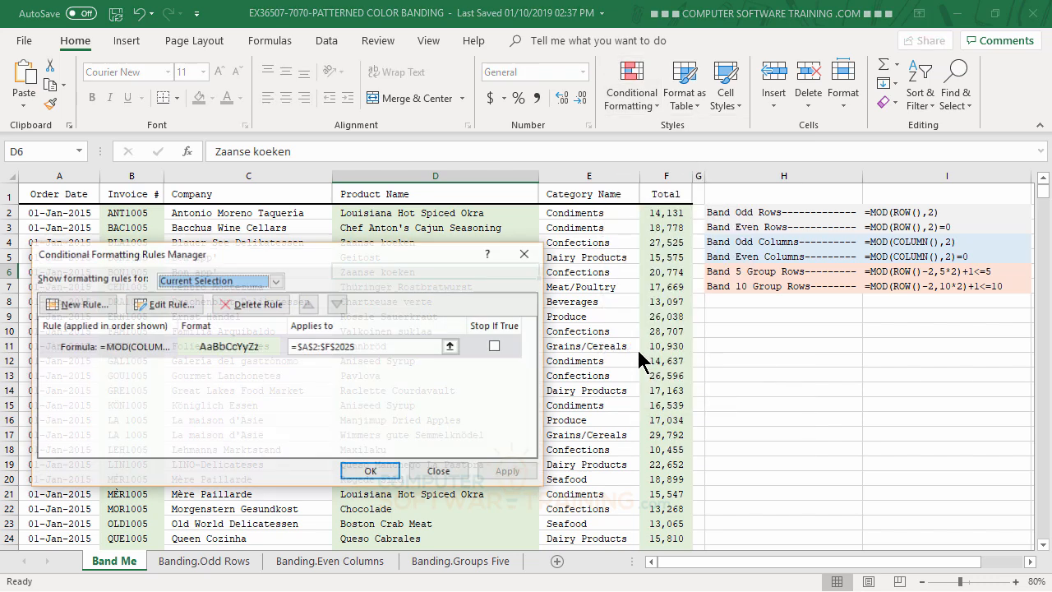
left_click(119, 347)
double_click(119, 347)
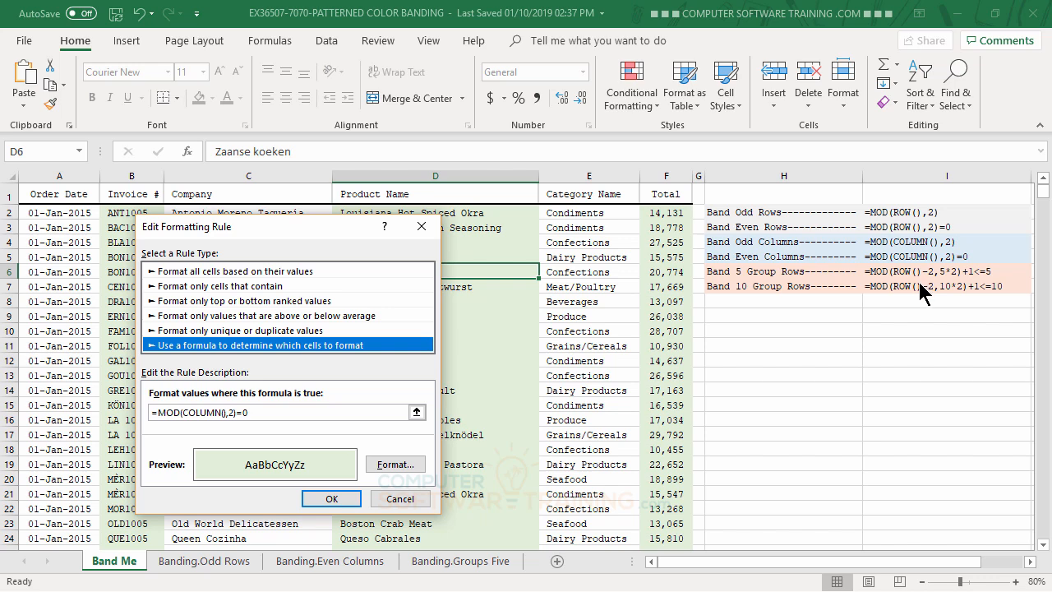
left_click(260, 414)
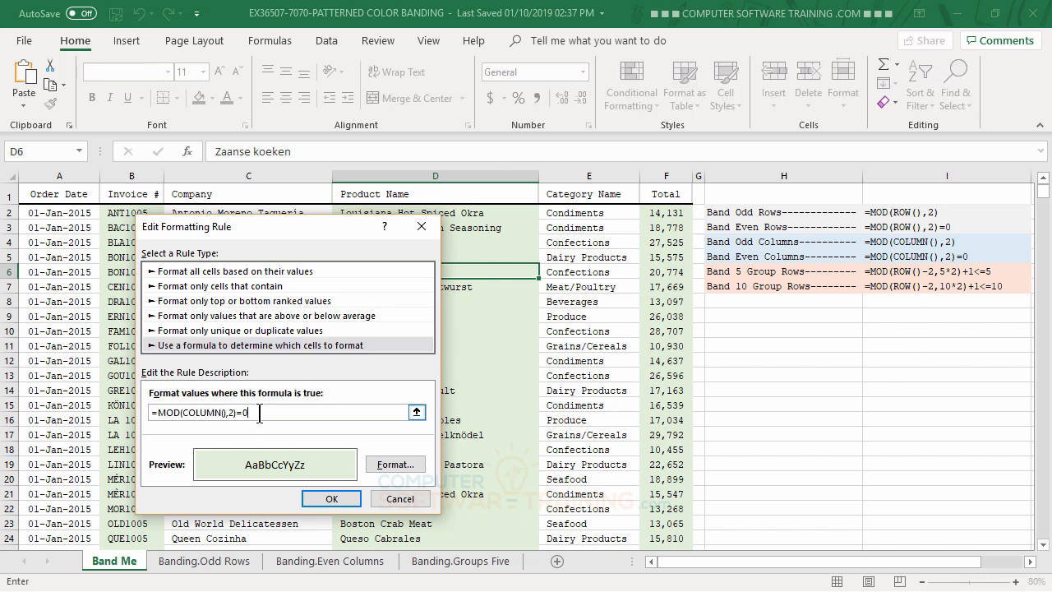
key("BackSpace")
key("BackSpace")
key("BackSpace")
key("BackSpace")
key("BackSpace")
key("BackSpace")
key("BackSpace")
key("BackSpace")
key("BackSpace")
key("BackSpace")
key("BackSpace")
key("BackSpace")
key("BackSpace")
type("ROW()")
type("-2,5*2)")
type("+1")
type("5")
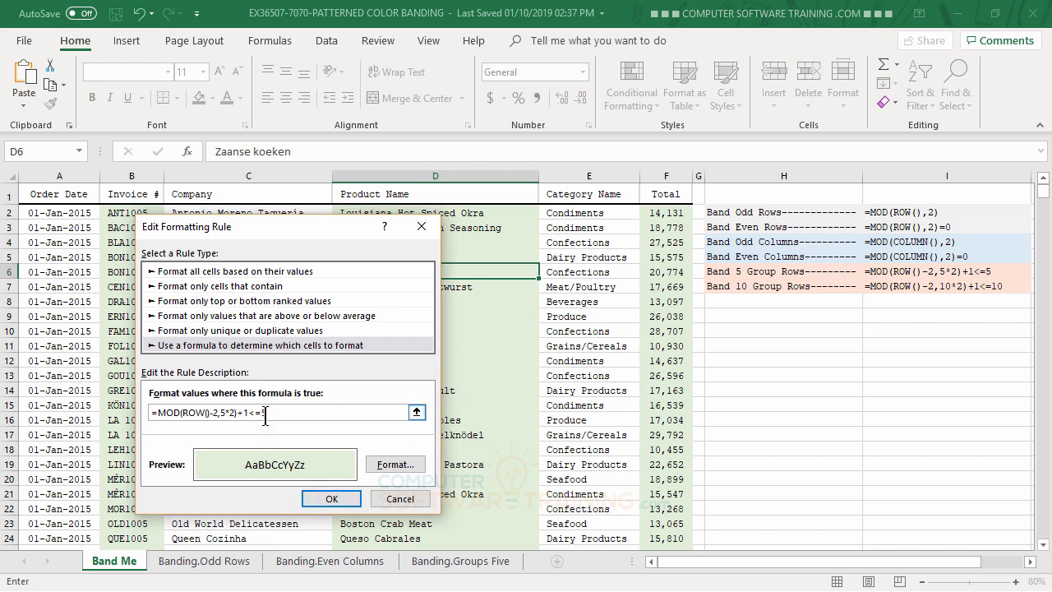
left_click(343, 503)
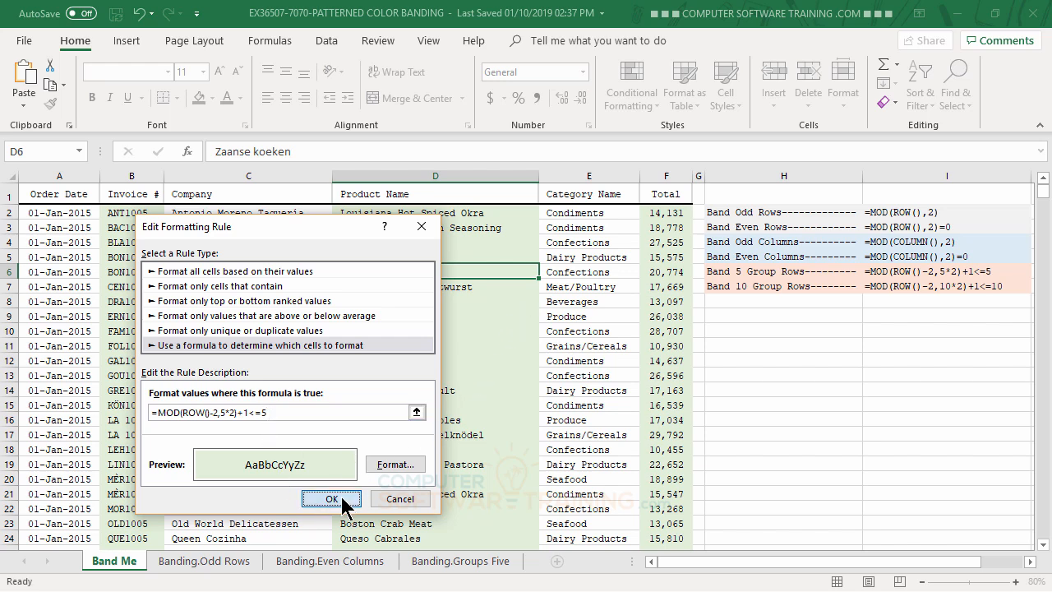
left_click(368, 475)
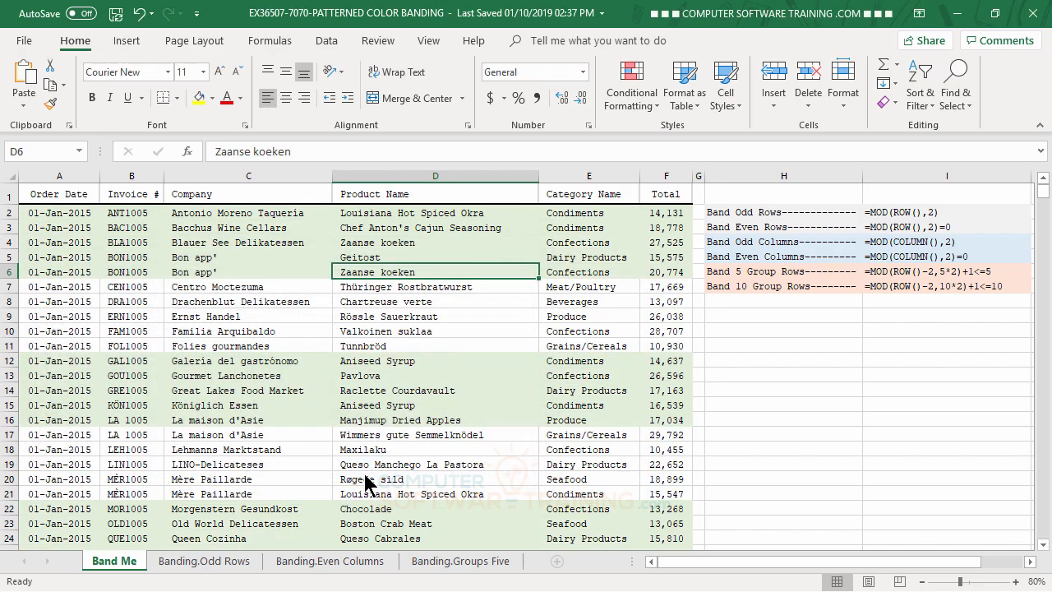
scroll(419, 399, "down", 5)
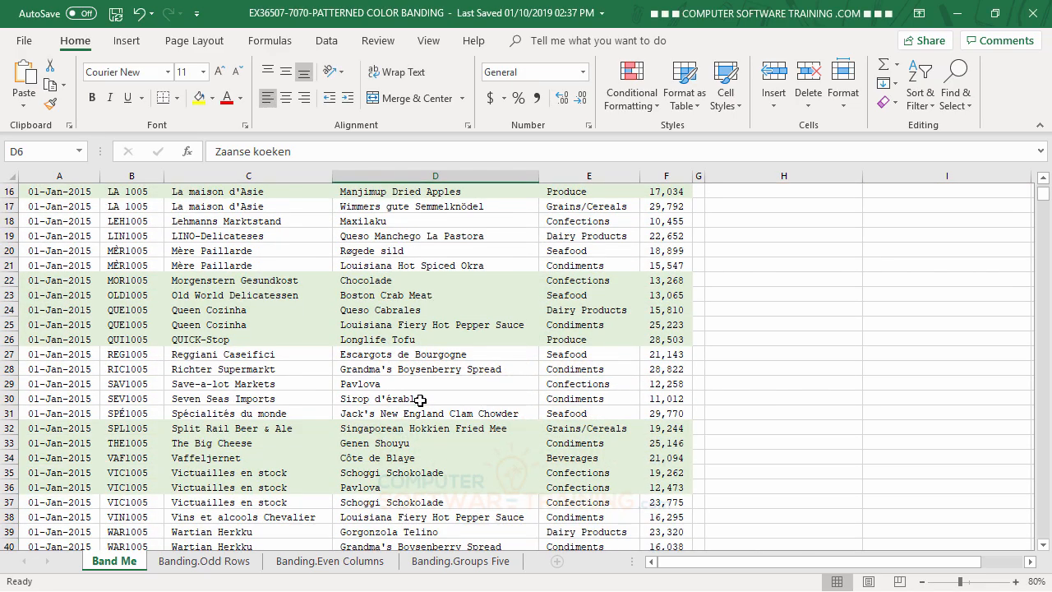
scroll(419, 396, "down", 6)
scroll(418, 370, "up", 11)
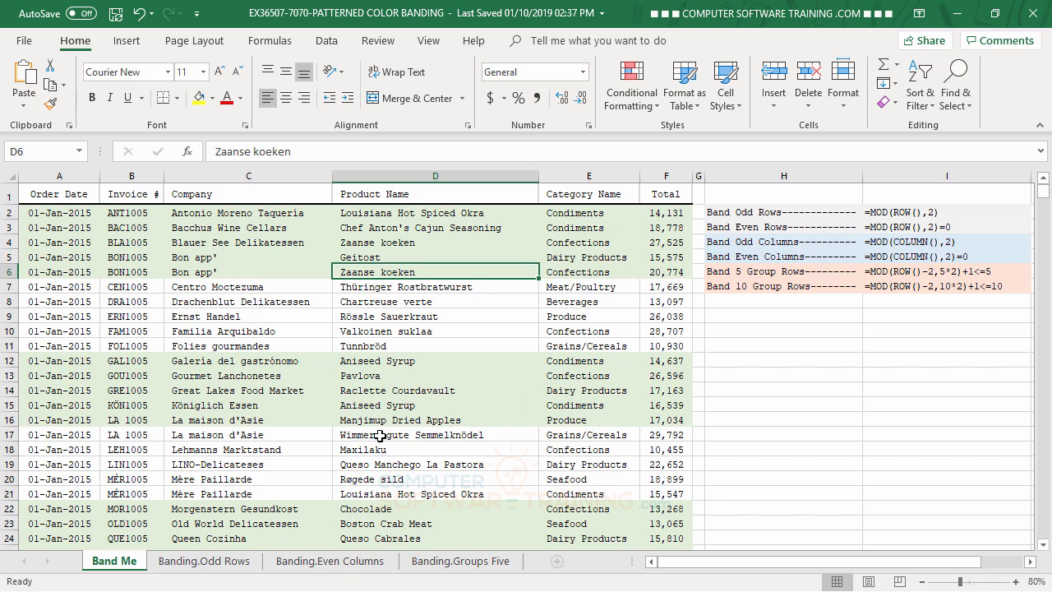
Step: Delete the banding rule from the order records in the Conditional Formatting Rules Manager and apply the removal
left_click(632, 105)
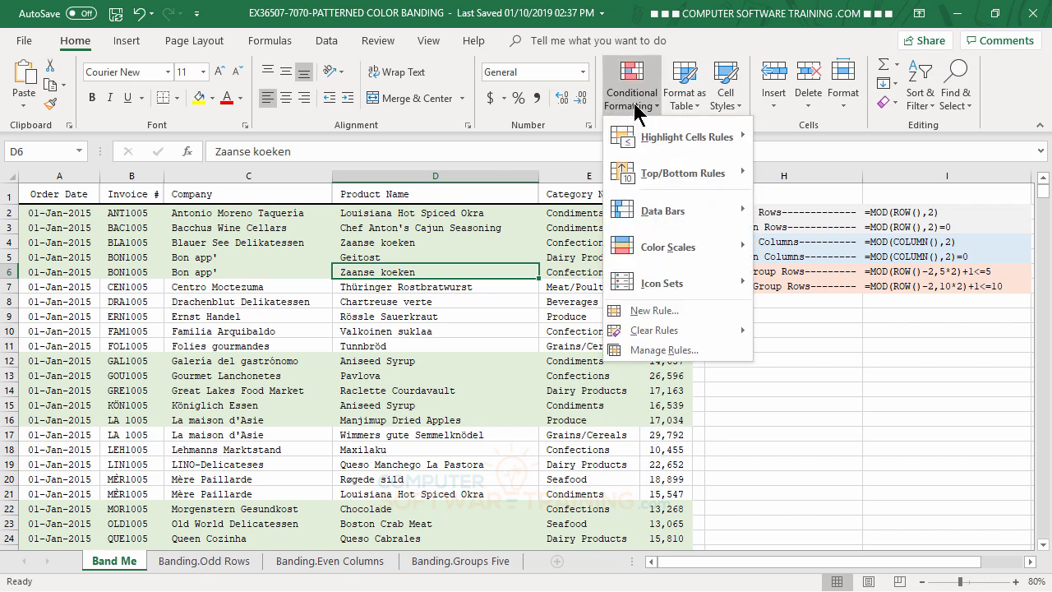
left_click(662, 350)
left_click(98, 346)
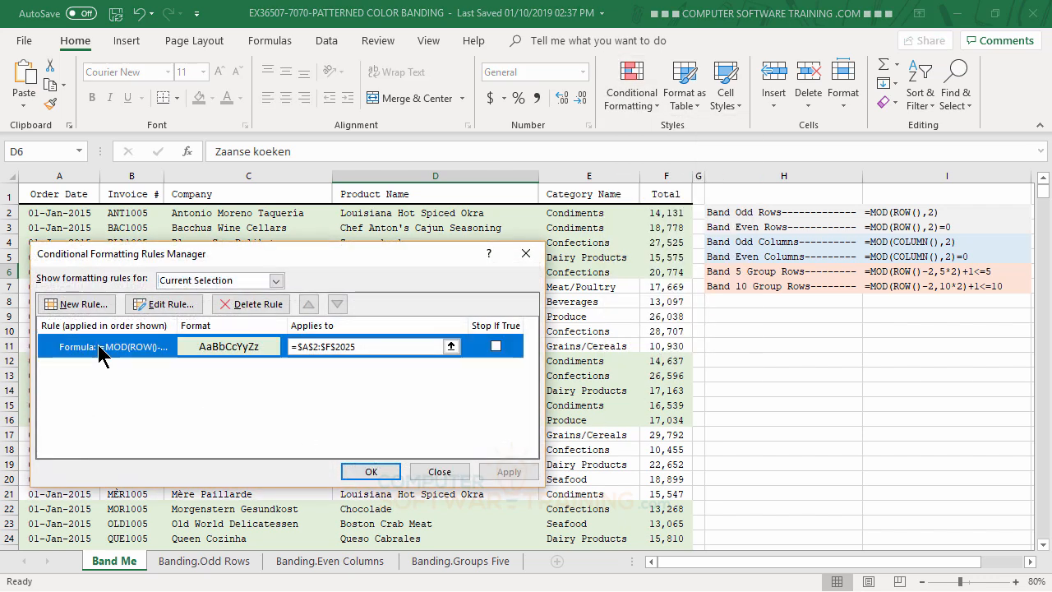
left_click(240, 306)
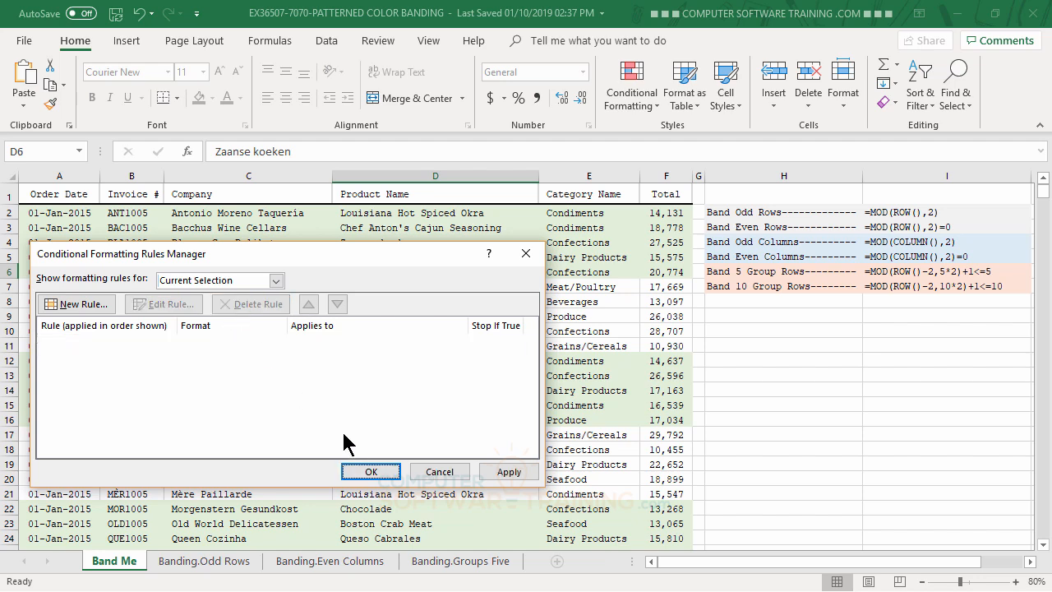
left_click(369, 473)
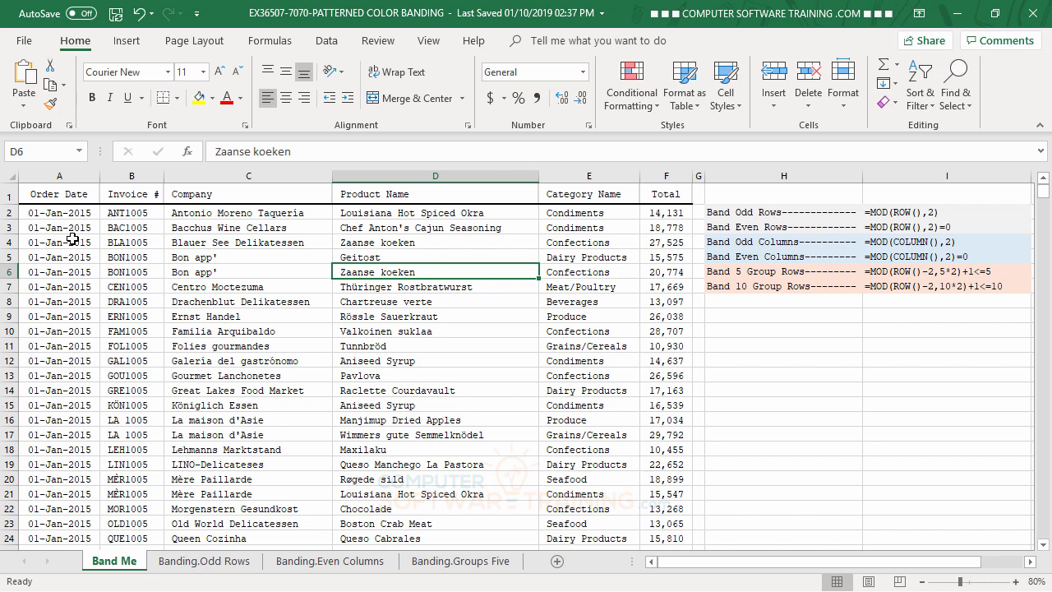
Step: Select all order records in A2:F2025 and start a new conditional formatting rule that uses a formula to determine which cells to format
left_click(62, 215)
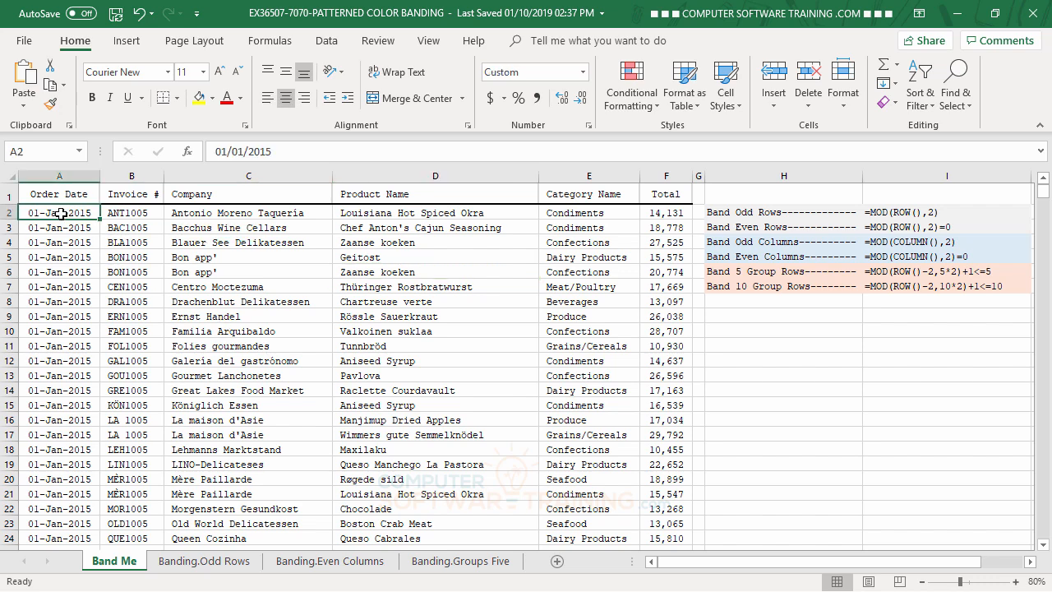
key("ctrl+shift+Right")
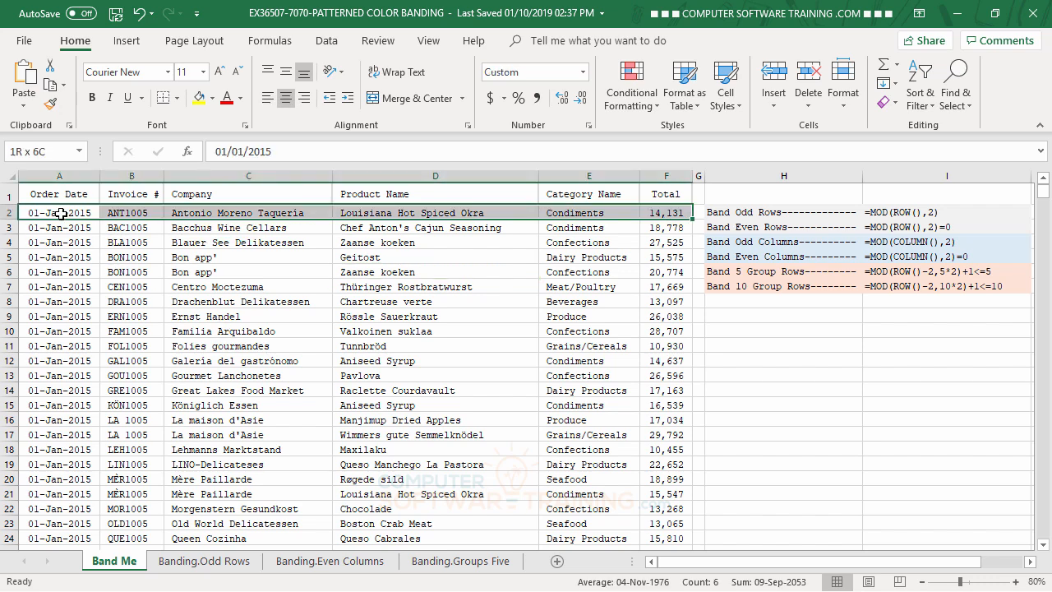
key("ctrl+shift+Down")
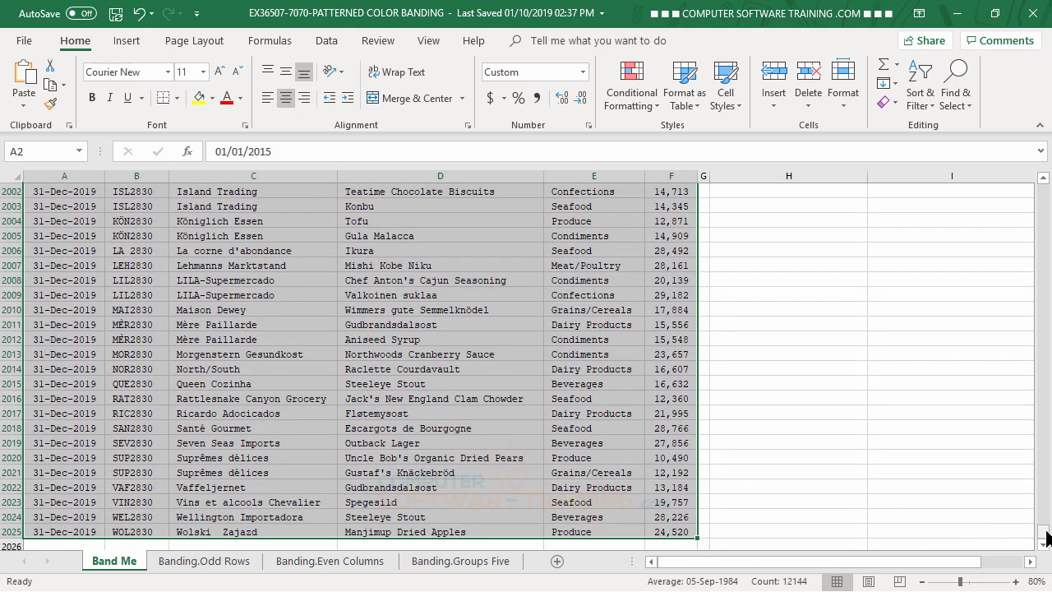
left_click_drag(1042, 534, 1043, 190)
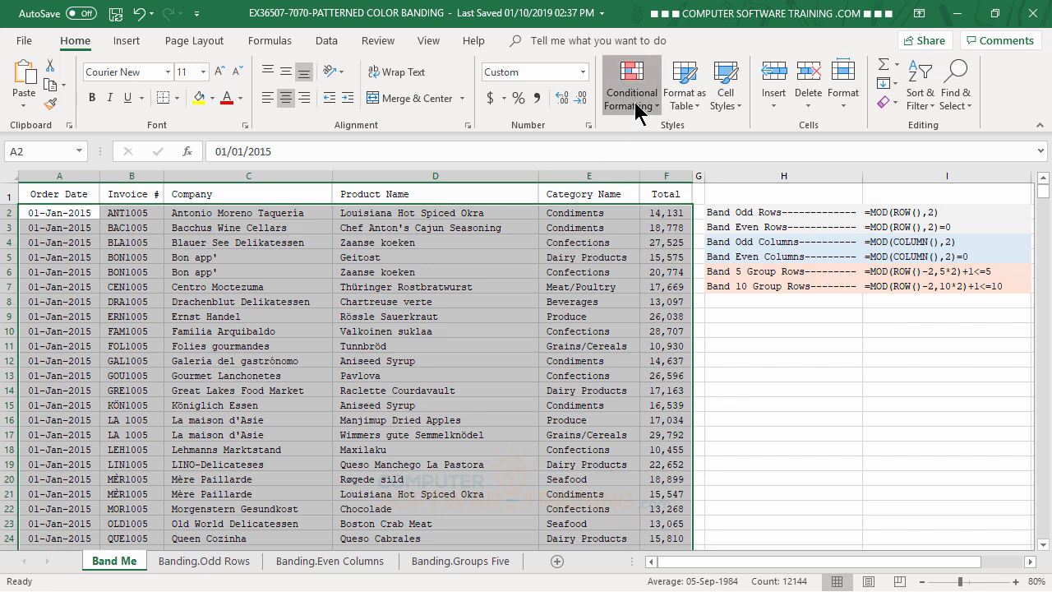
left_click(634, 102)
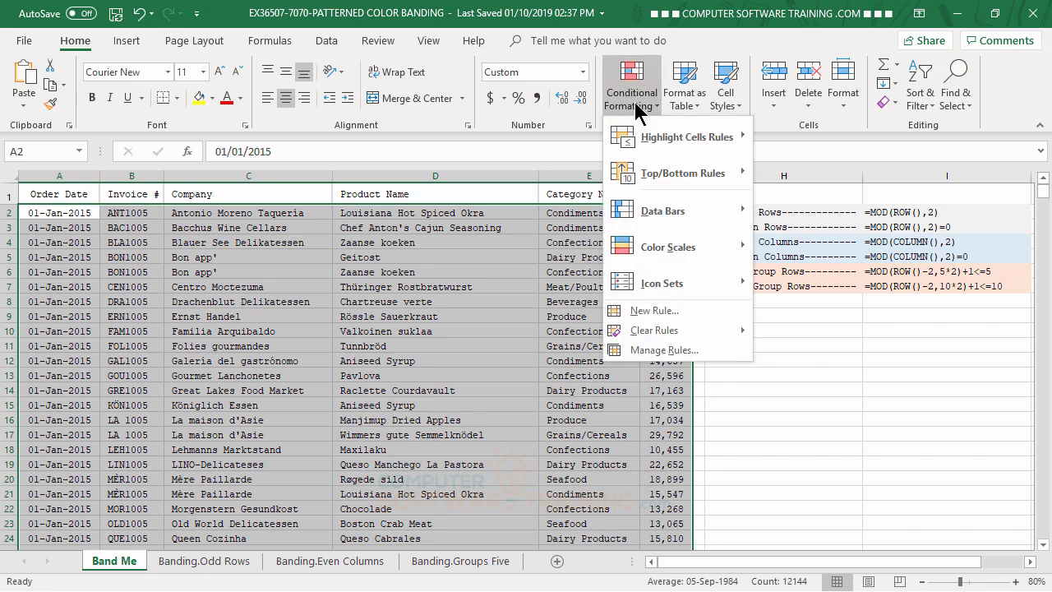
left_click(668, 311)
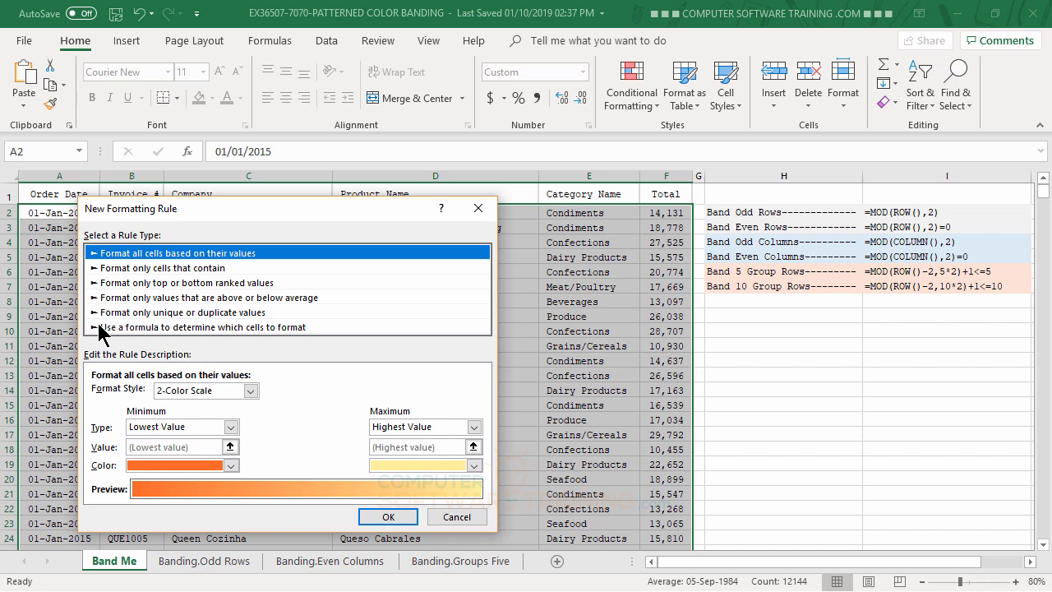
left_click(124, 326)
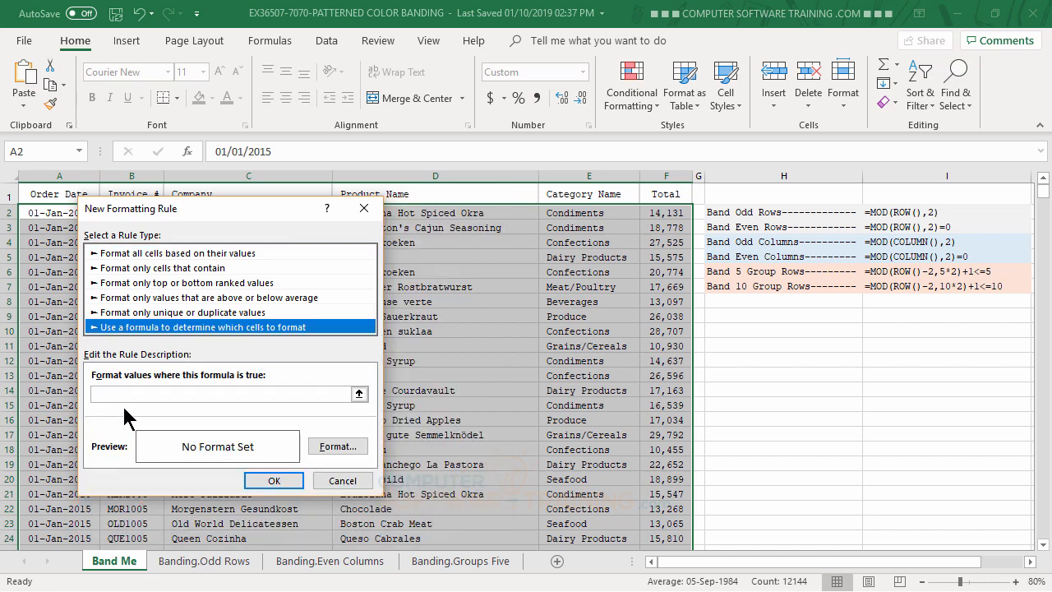
Step: Enter =MOD(ROW(),2)=0 as the new rule's formula so it targets the even rows
left_click(125, 393)
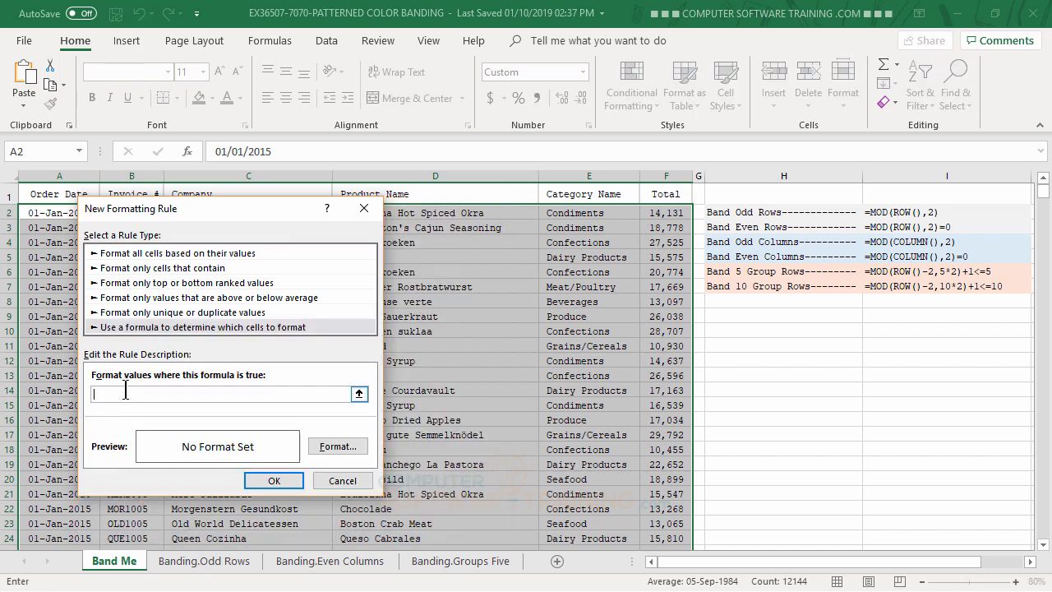
type("=MOD(ROW(),2)=0")
Step: Give the rule a fill with the sparsest dotted pattern style in standard red, and apply the rule to the order records
left_click(341, 450)
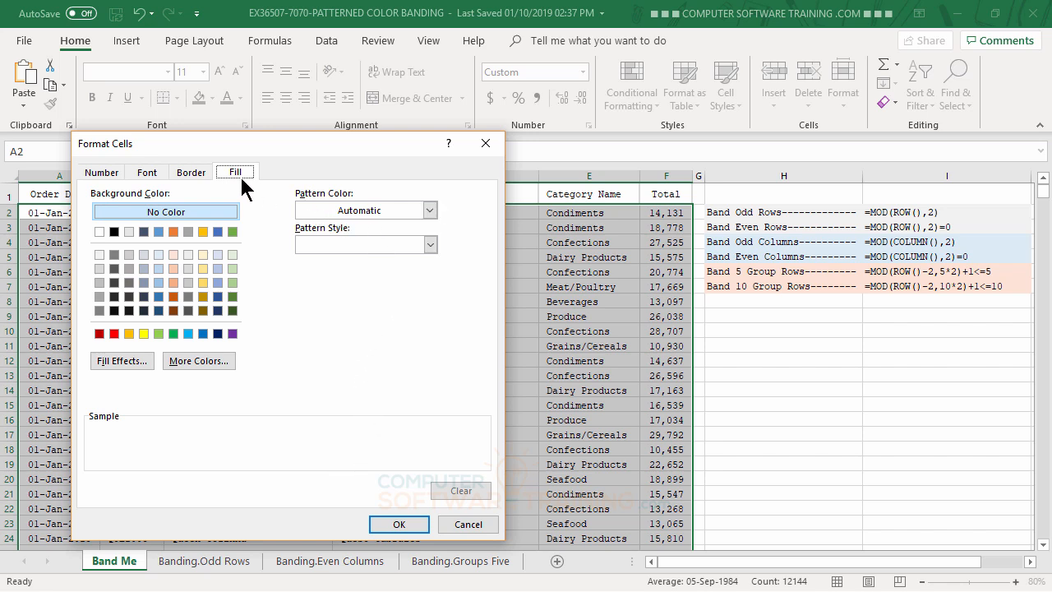
left_click(356, 240)
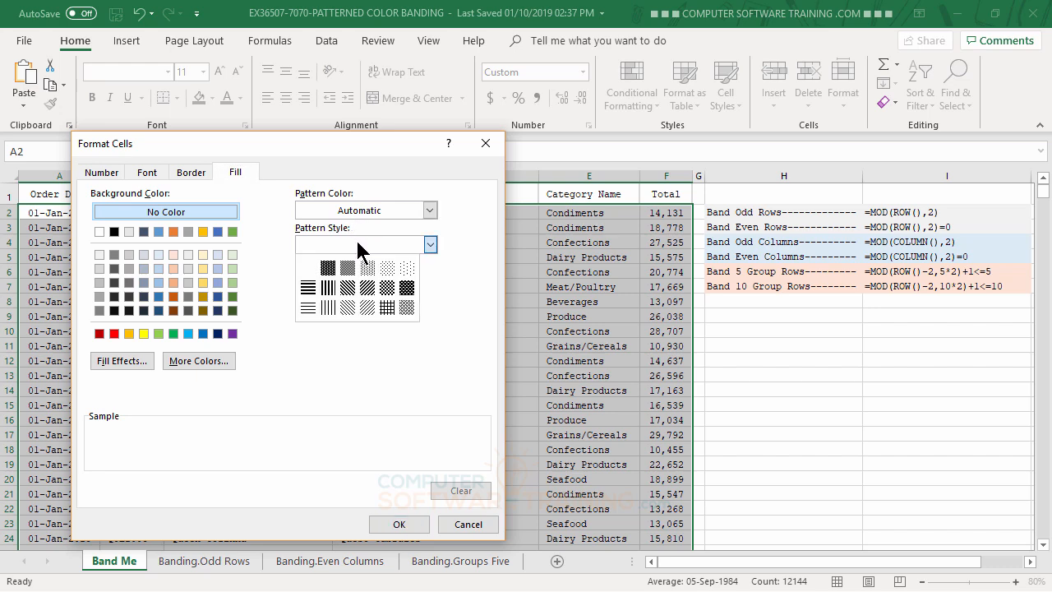
left_click(406, 268)
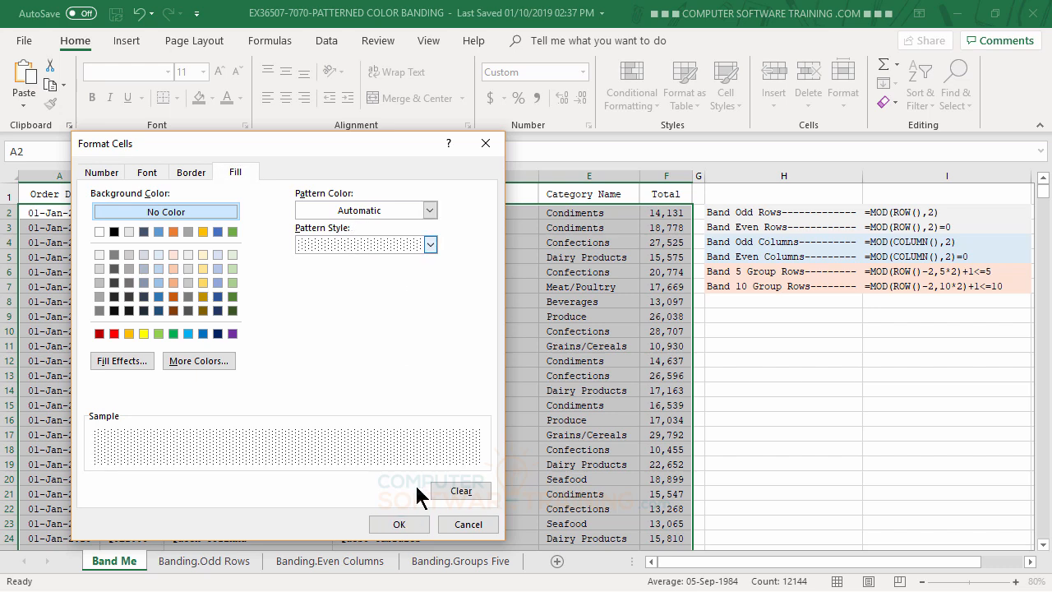
left_click(429, 211)
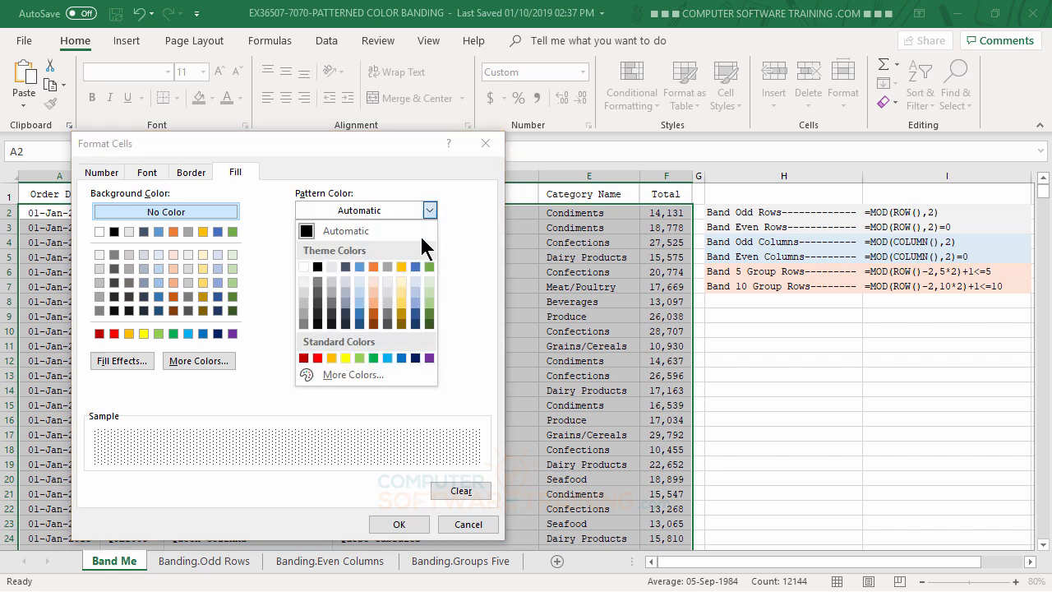
left_click(317, 357)
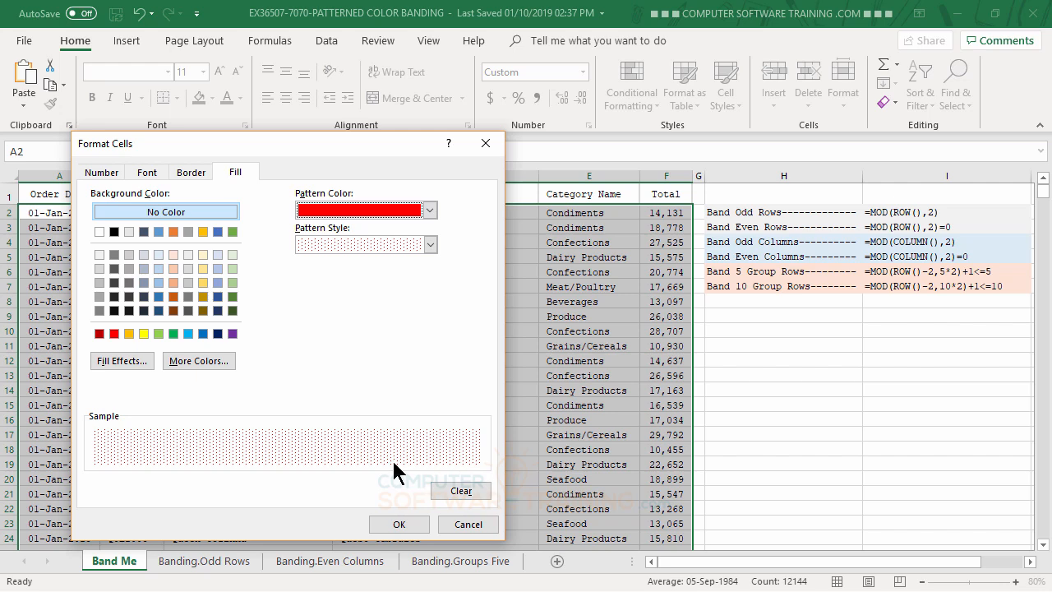
left_click(403, 522)
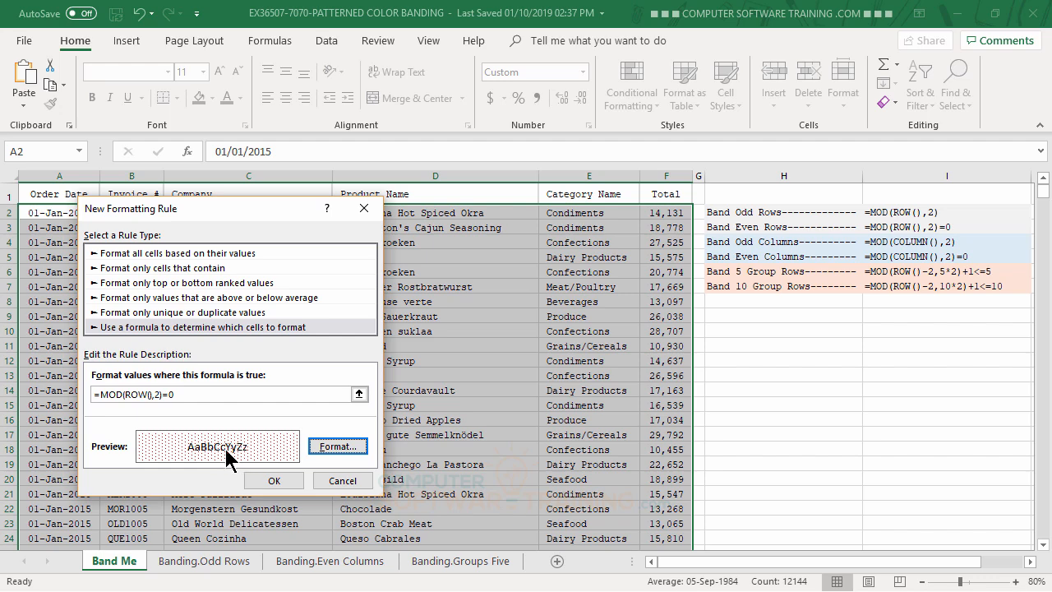
left_click(281, 483)
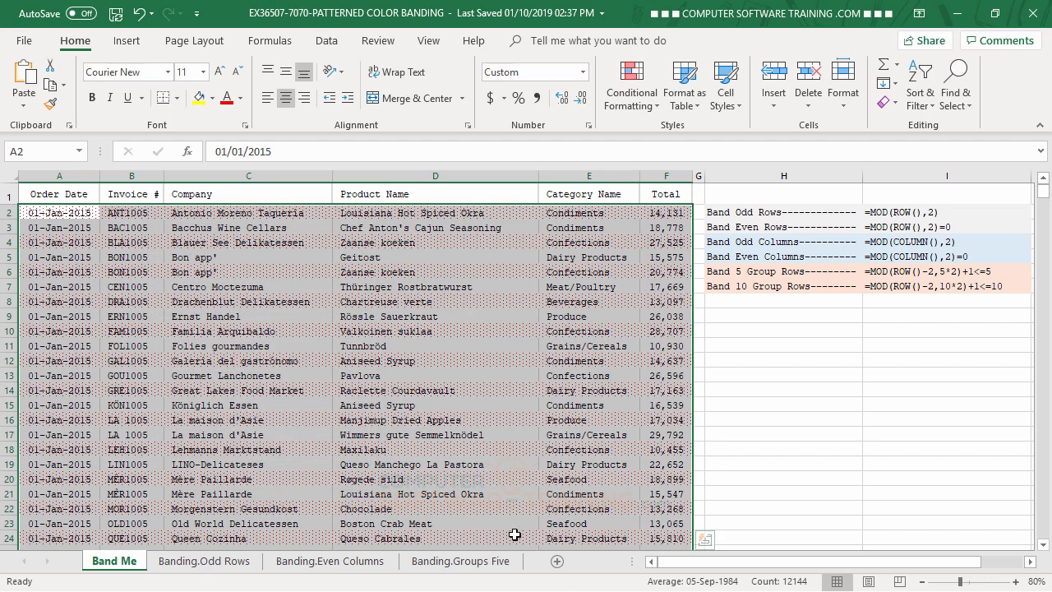
left_click(462, 398)
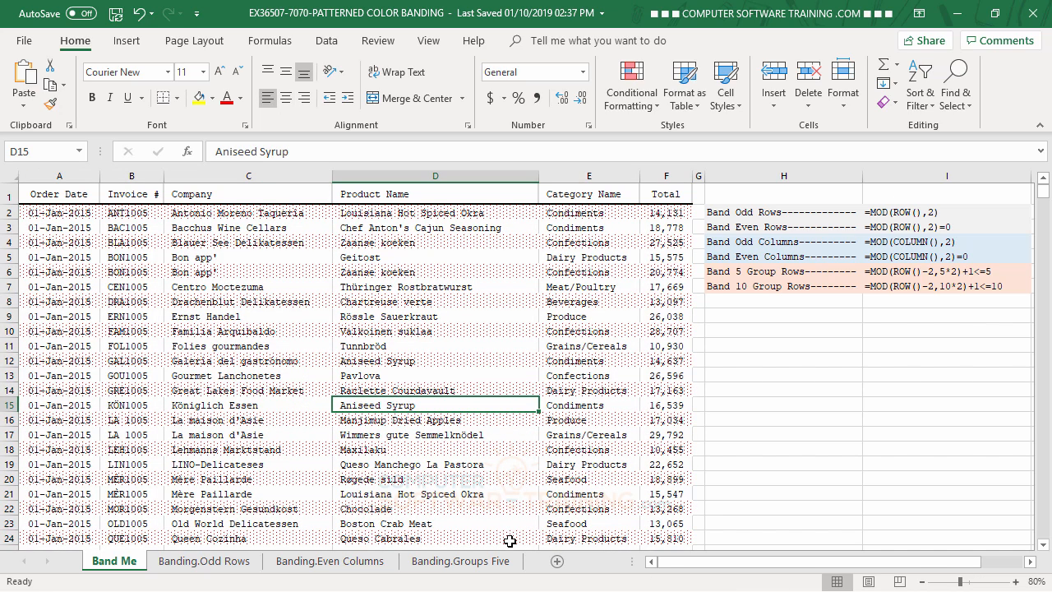